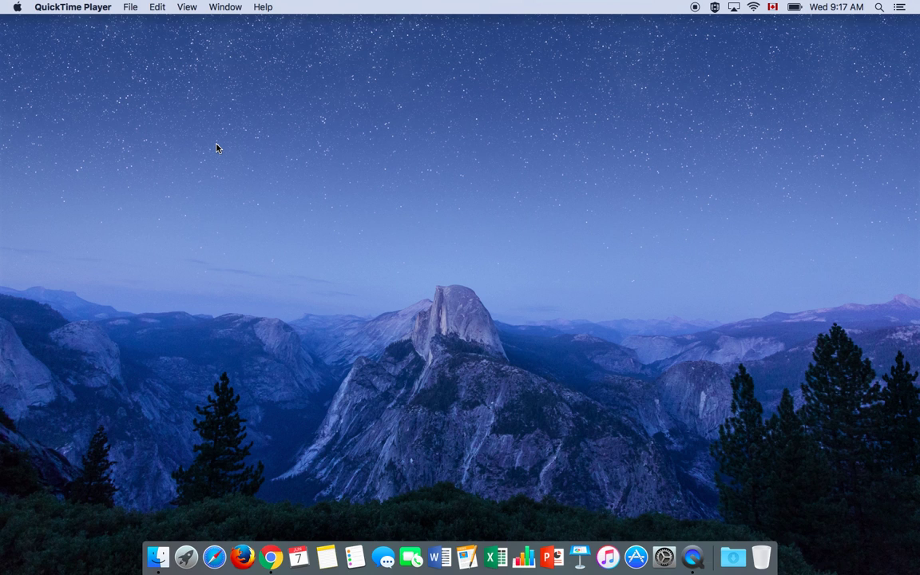
- Switch to the full-screen Chrome space showing the New Tab page
key(ctrl+Right)
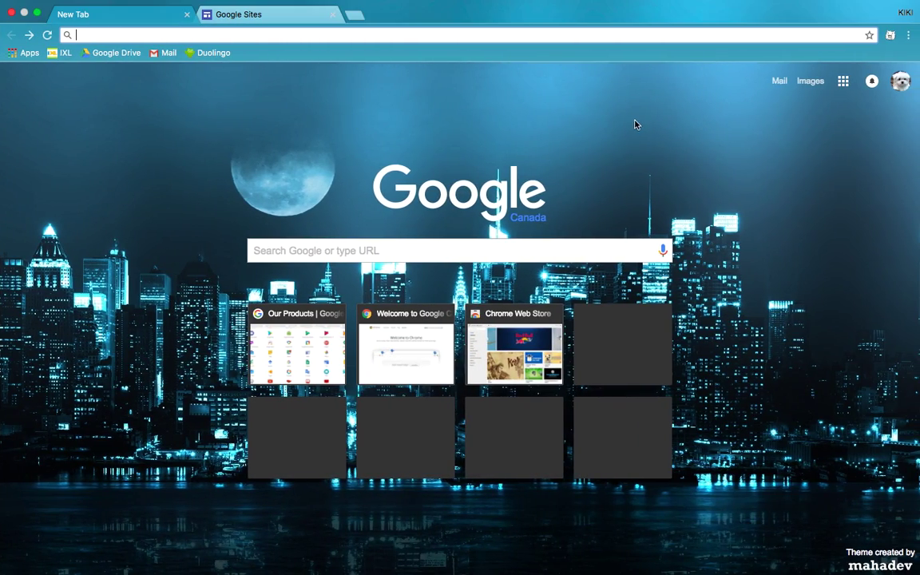
- Open Google's Our Products page from the apps grid and scroll down to the Sites entry
click(844, 82)
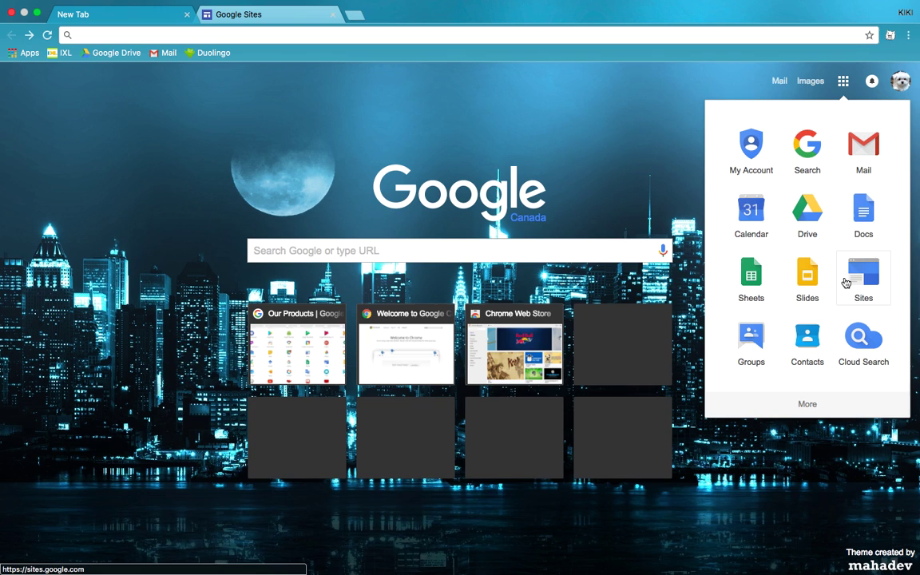
click(807, 405)
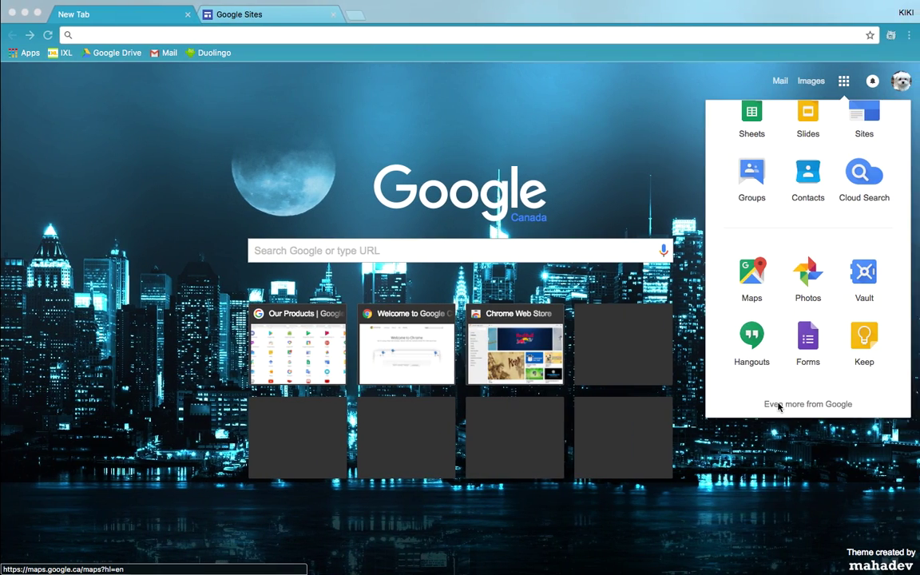
click(806, 404)
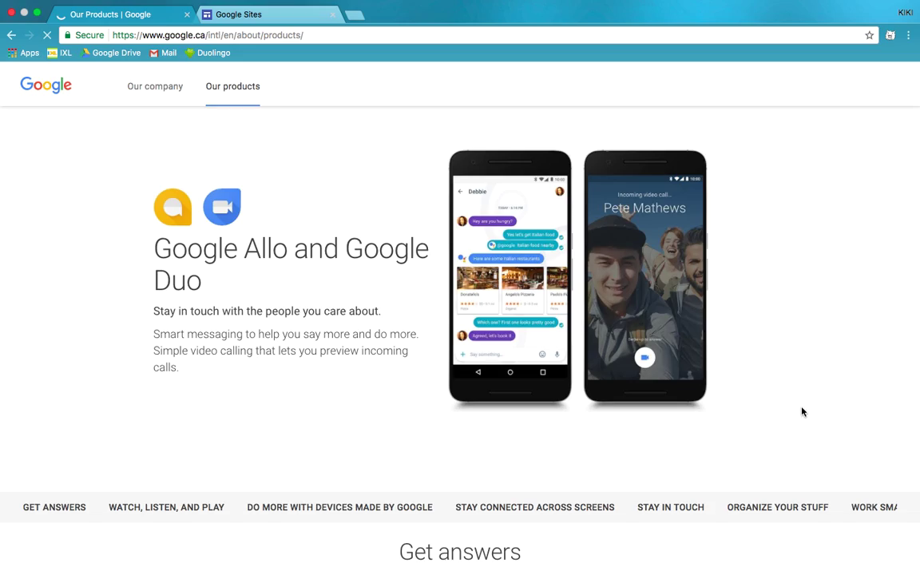
scroll(803, 411, down, 15)
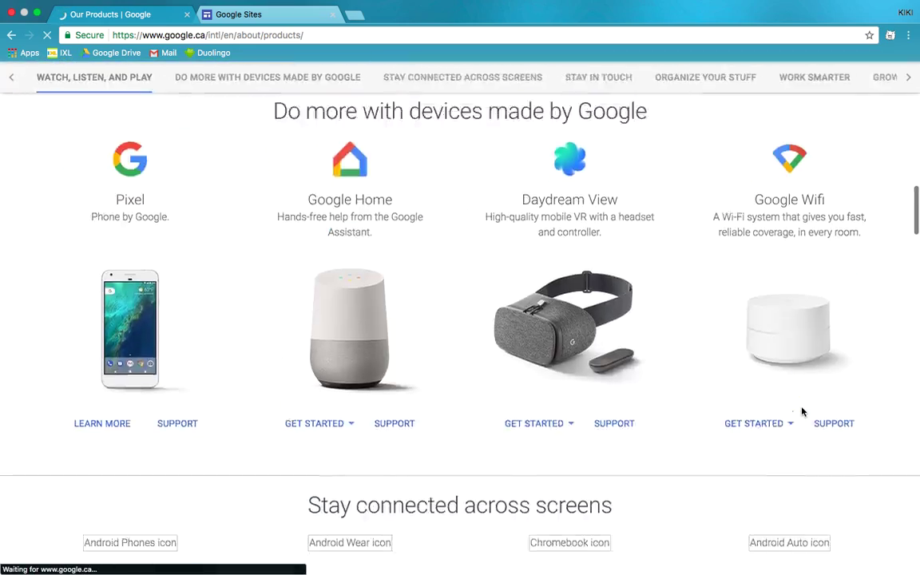
scroll(803, 411, down, 14)
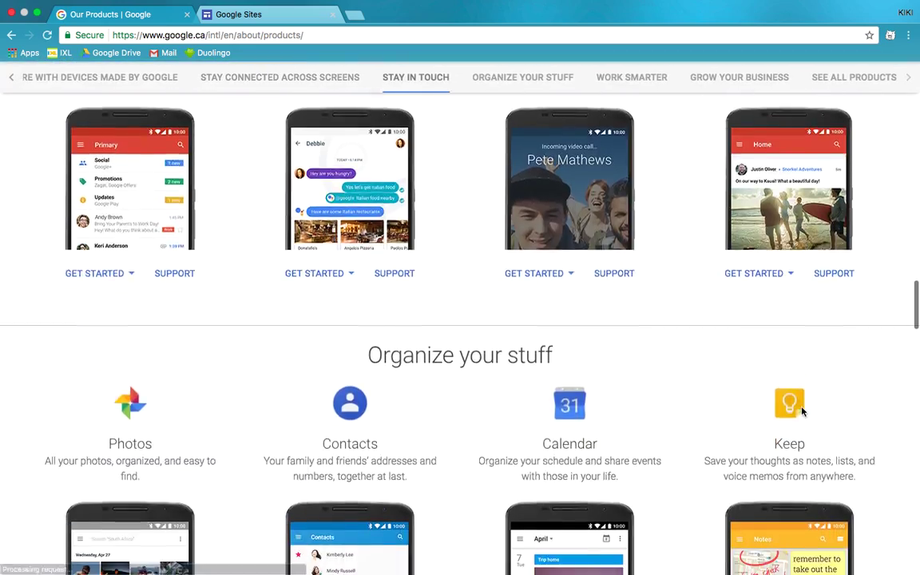
scroll(803, 412, down, 10)
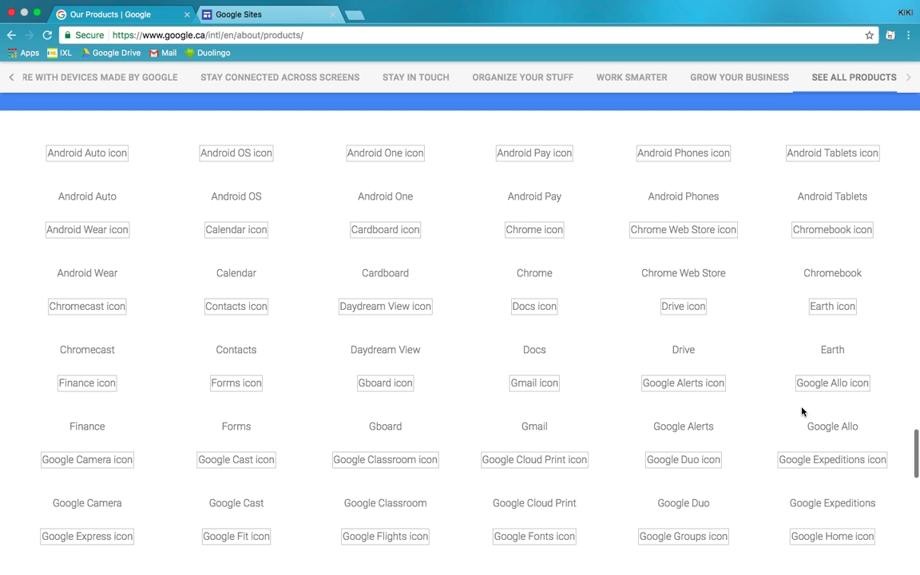
scroll(802, 411, up, 3)
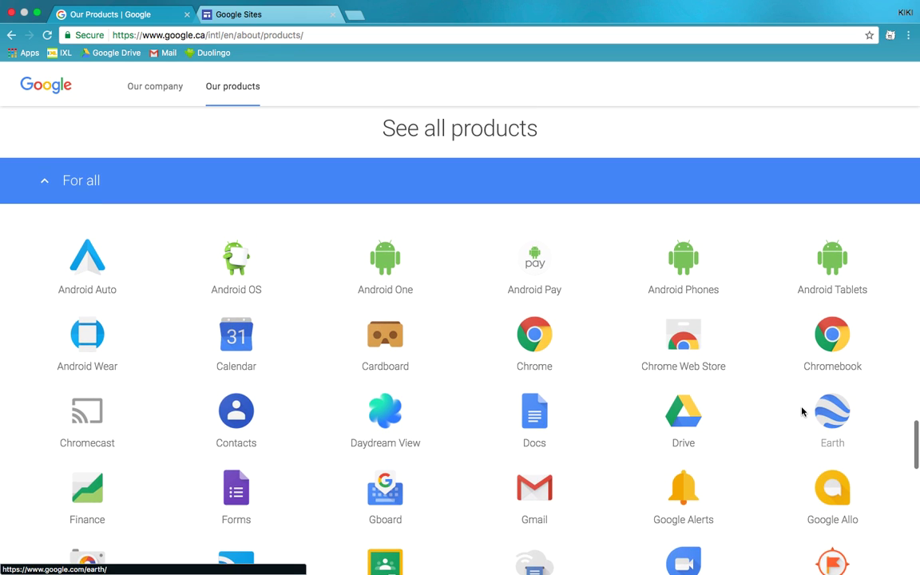
scroll(543, 222, down, 15)
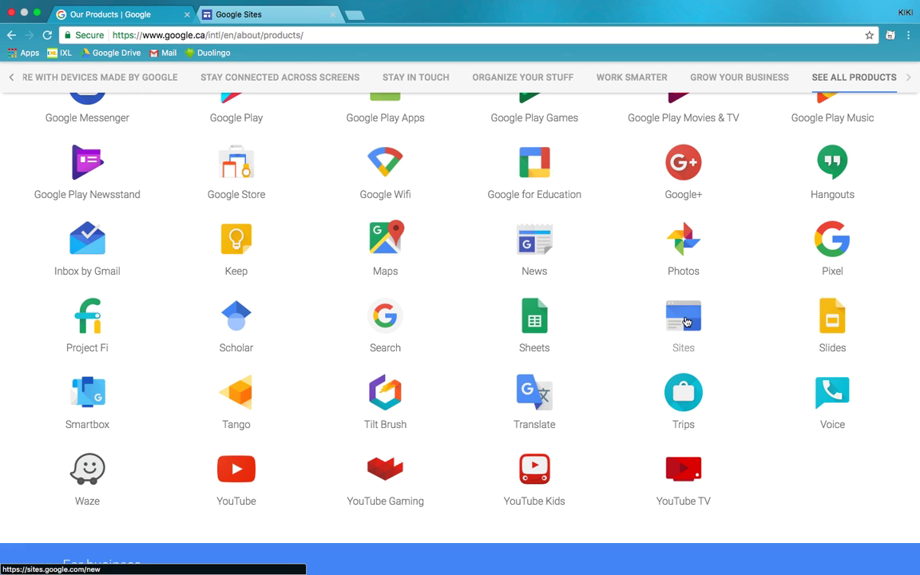
- Load sites.google.com in a new tab and dismiss the Meet the new Sites welcome card
click(684, 321)
click(254, 35)
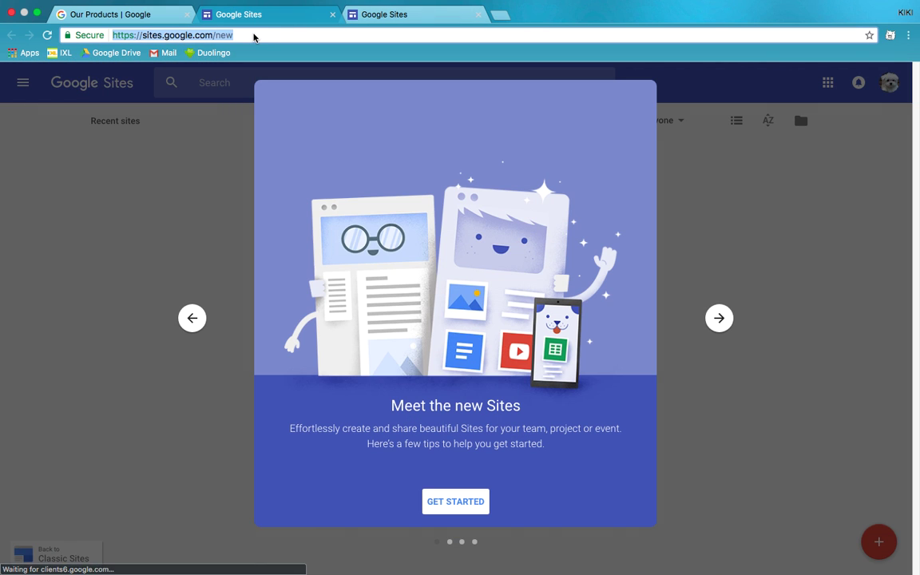
text(sites.go)
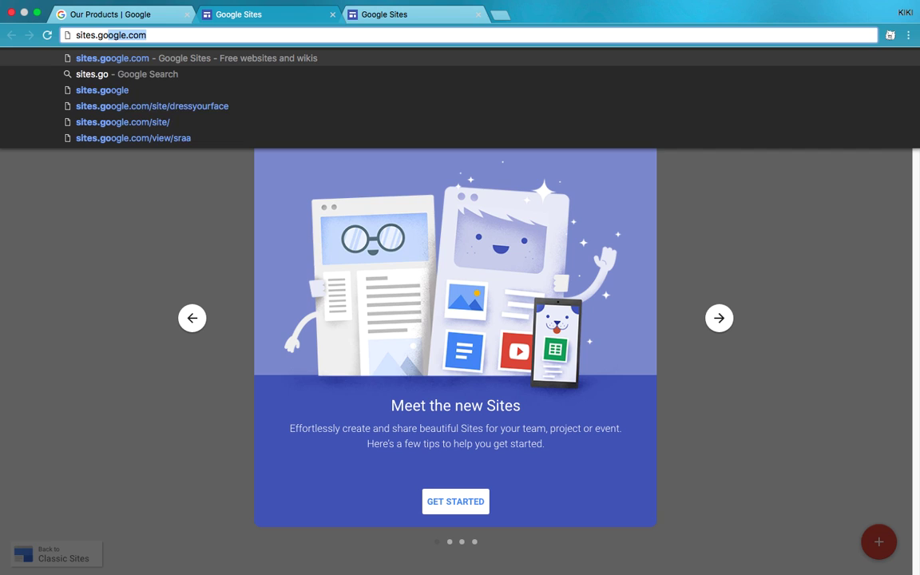
text(ogle.com)
key(Return)
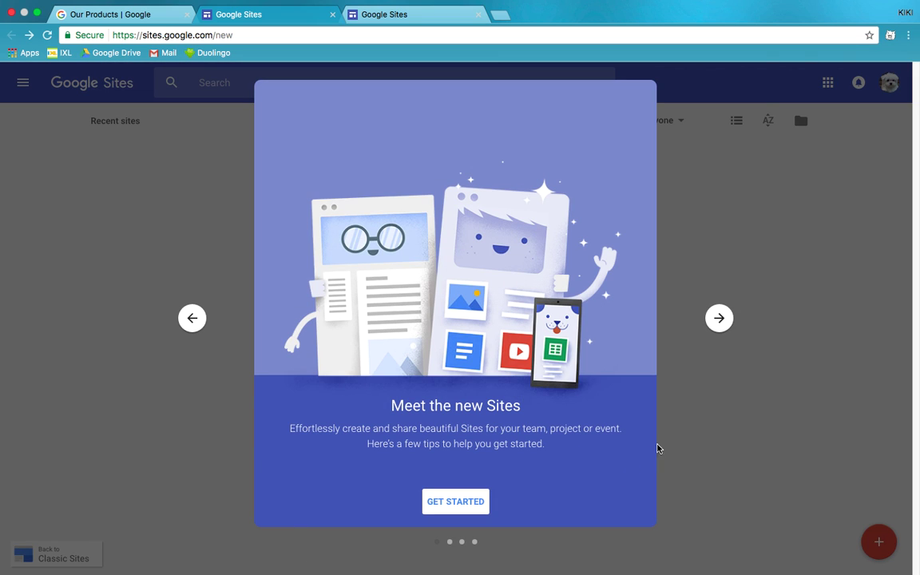
click(465, 504)
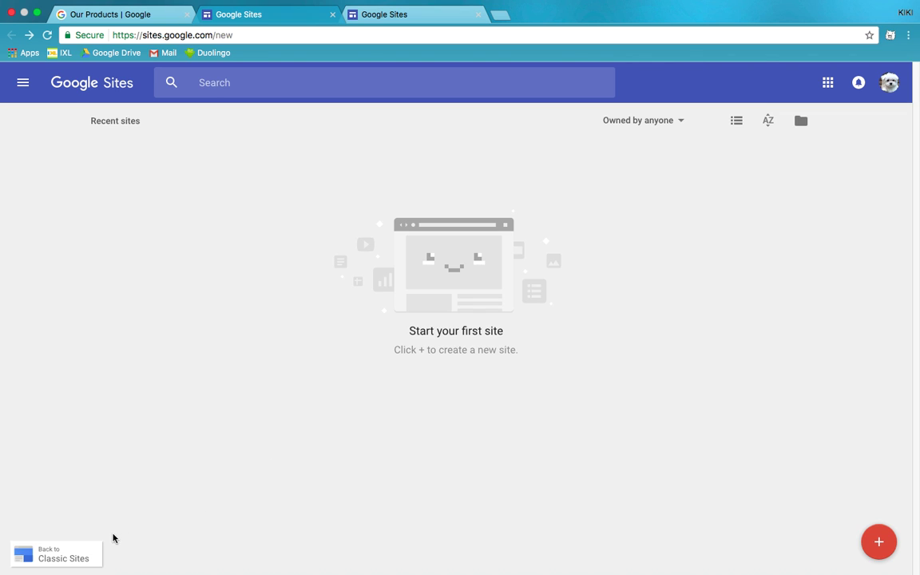
- Close the classic Sites and duplicate Sites tabs, leaving the Start your first site page
click(74, 553)
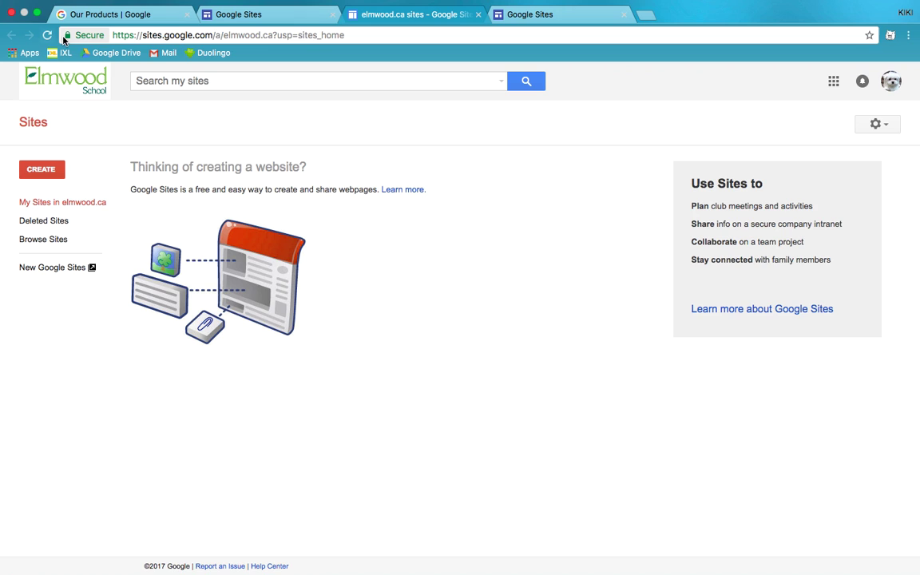
key(super+w)
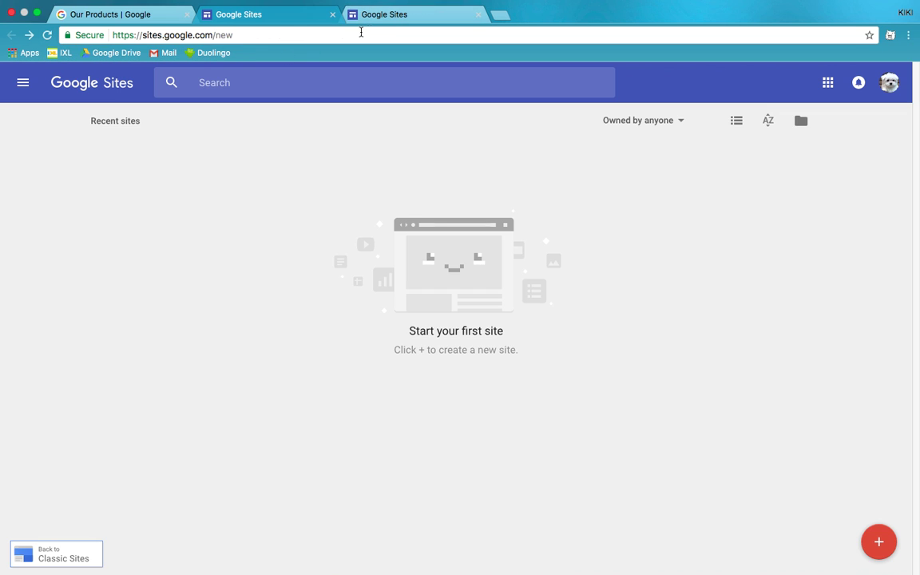
middle_click(375, 15)
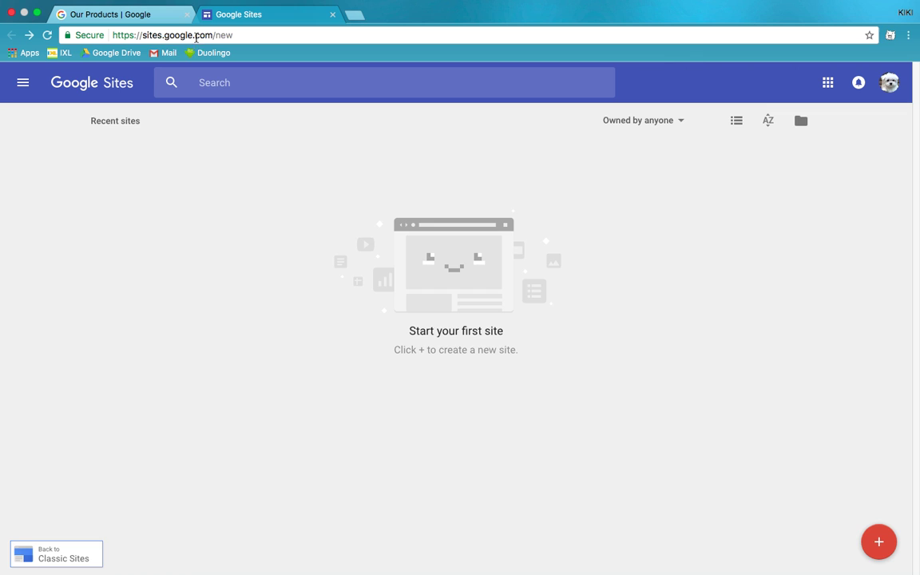
drag(234, 36, 213, 38)
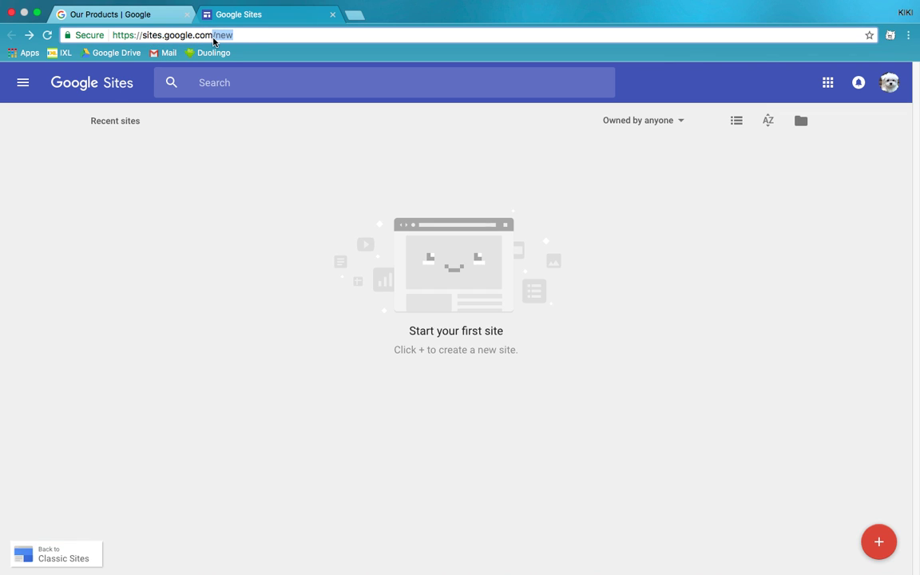
click(256, 202)
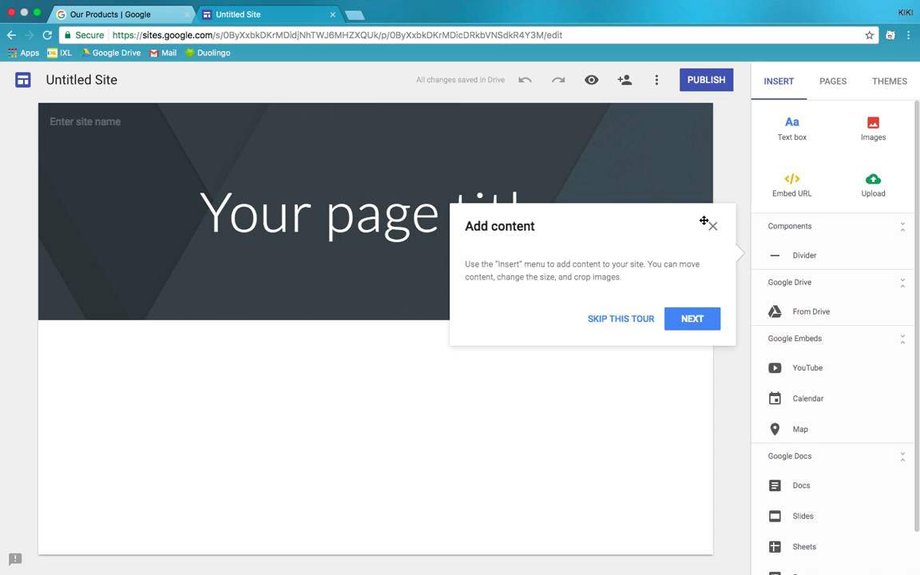
- Begin a new Untitled Site with the red + create button
mouse_move(592, 171)
- Add a text box reading 'This webpage is about Dogs!' and retitle the page 'Dogs!'
click(713, 226)
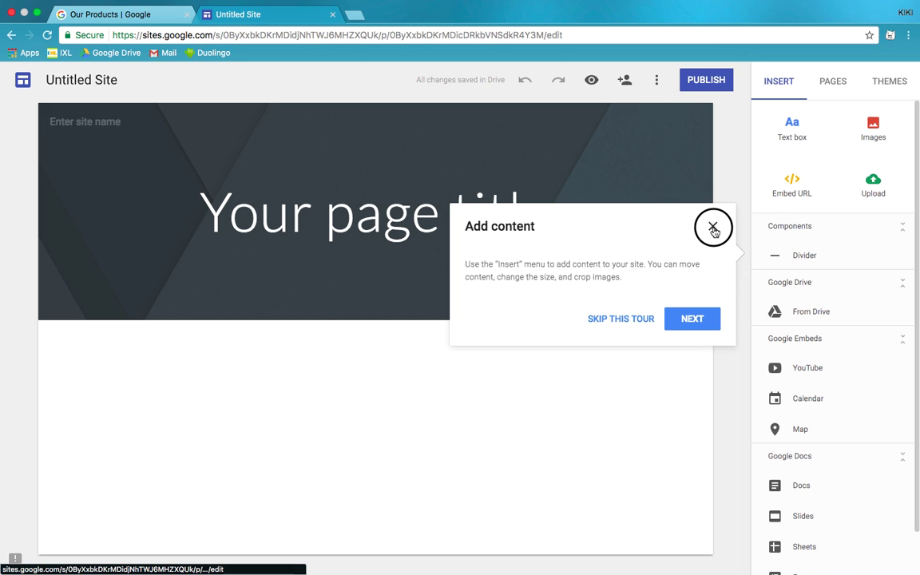
click(787, 137)
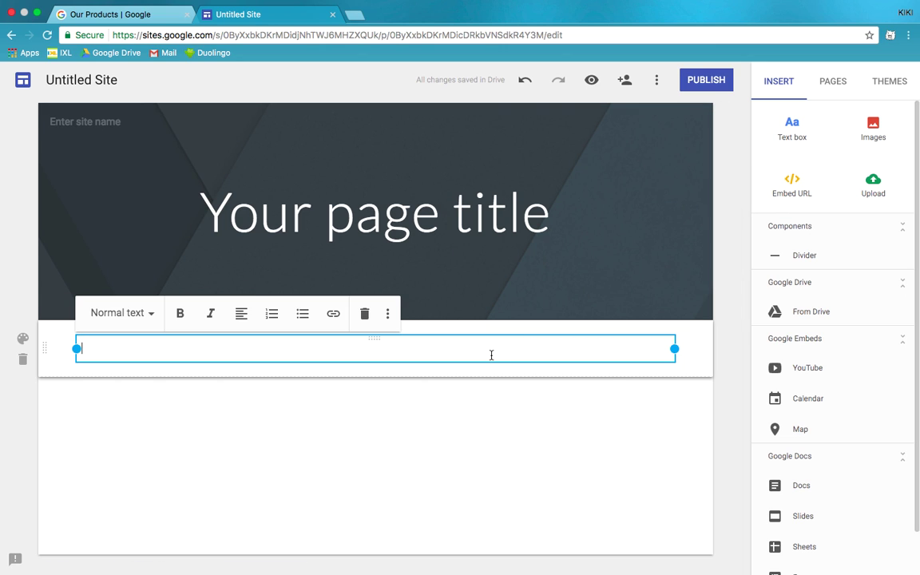
text(This w)
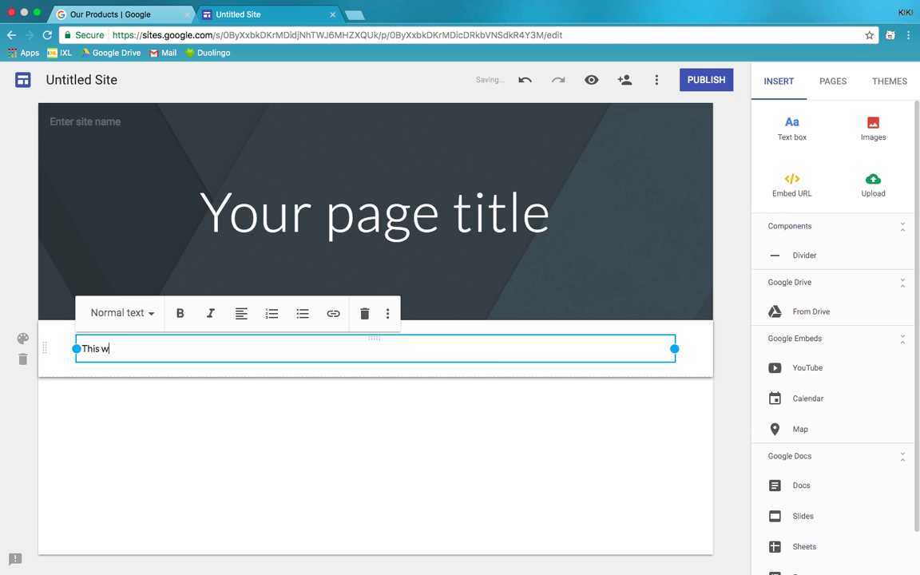
text(ebpage is about Dogs!)
triple_click(408, 228)
text(Dogs!)
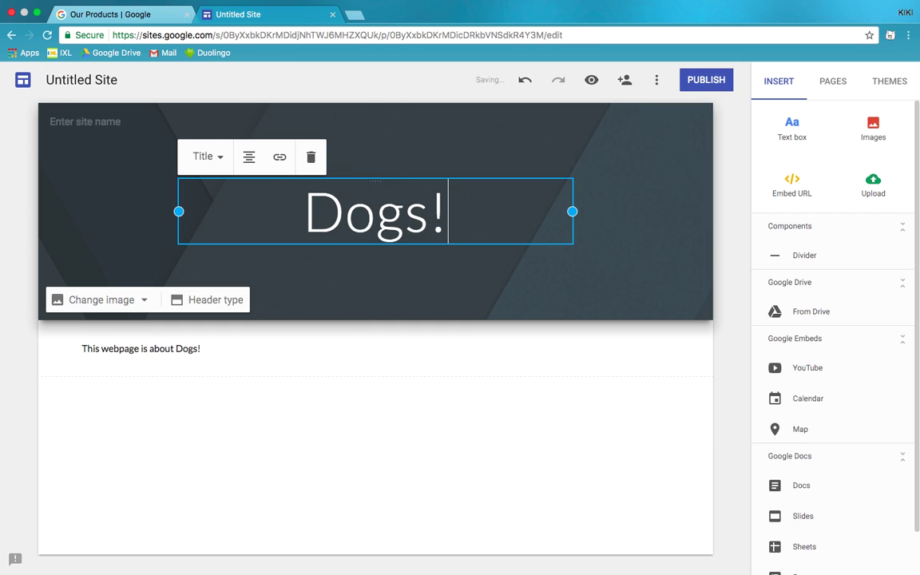
click(521, 272)
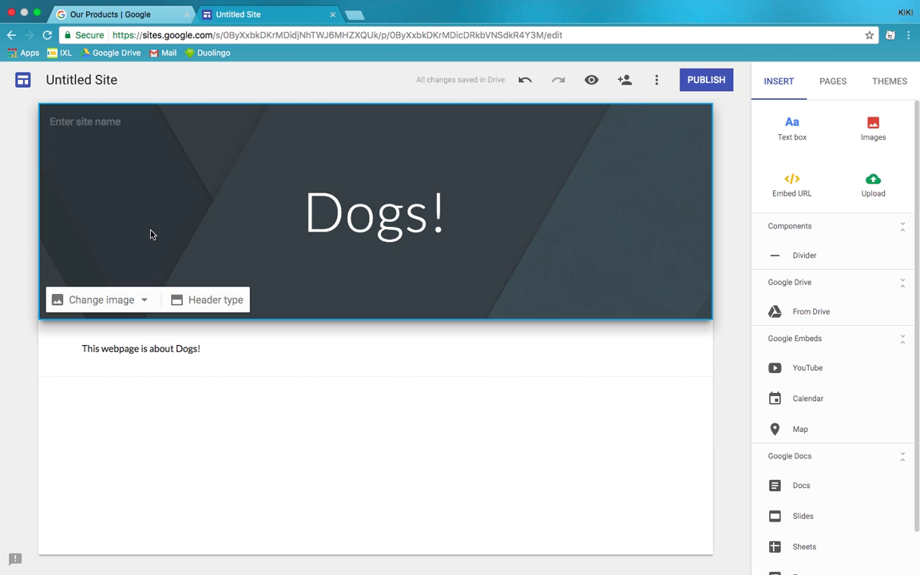
- Search images for 'dogs' and set the six-dogs collage as the header background
click(123, 307)
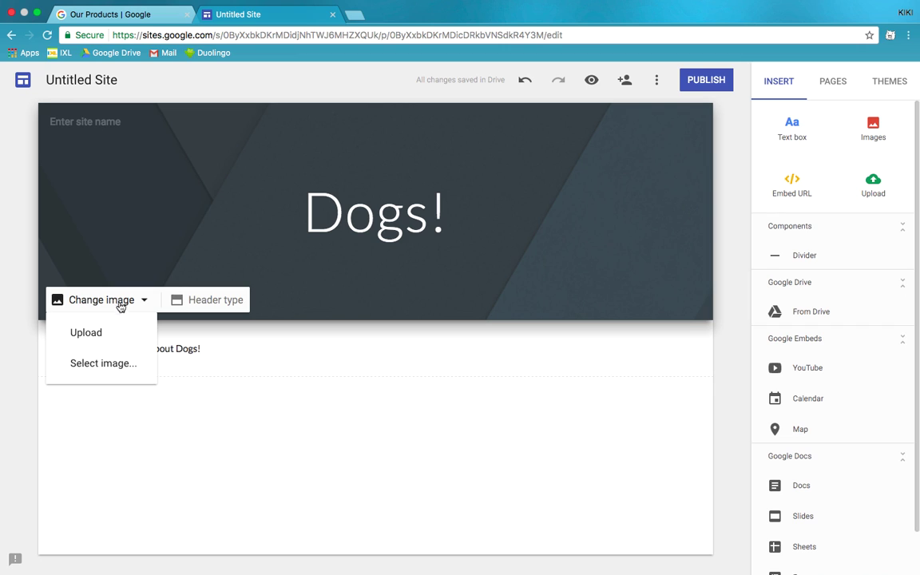
click(100, 367)
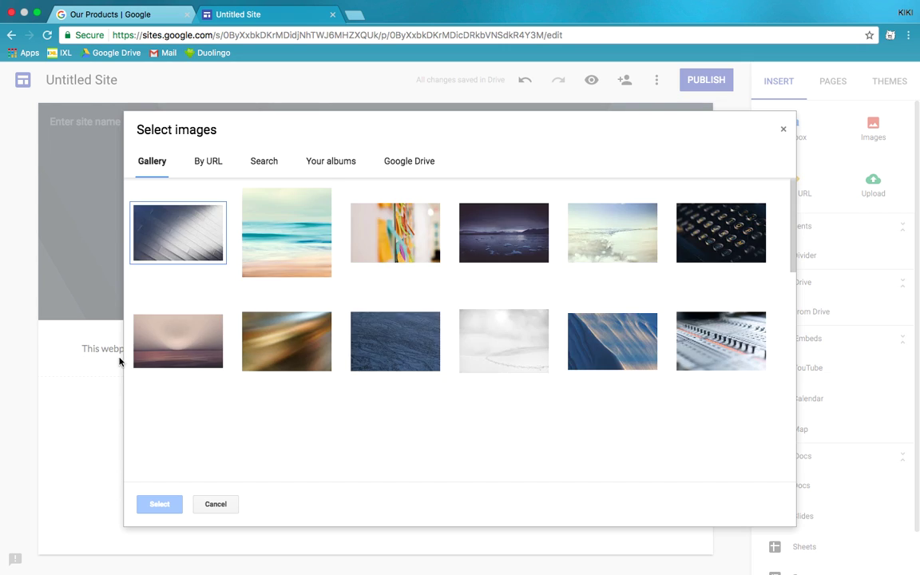
click(264, 163)
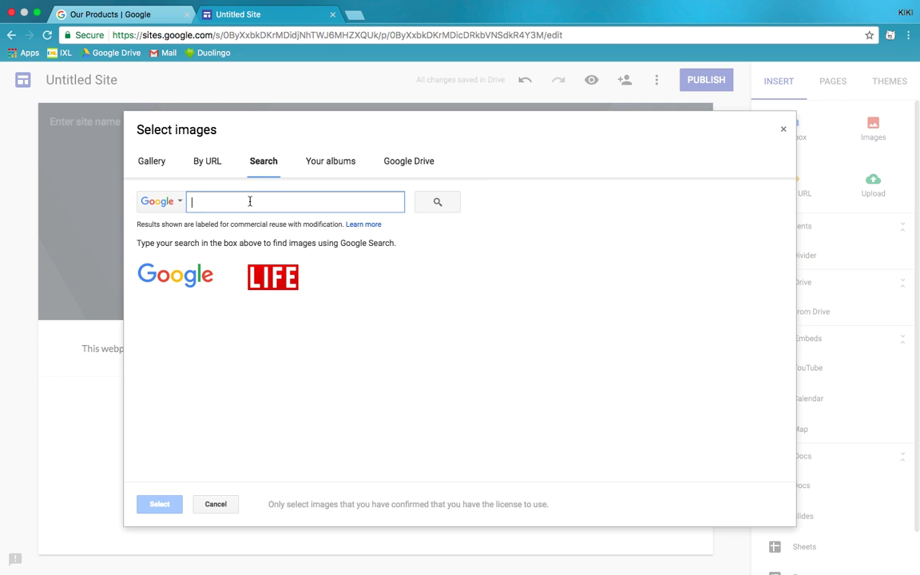
text(dogs)
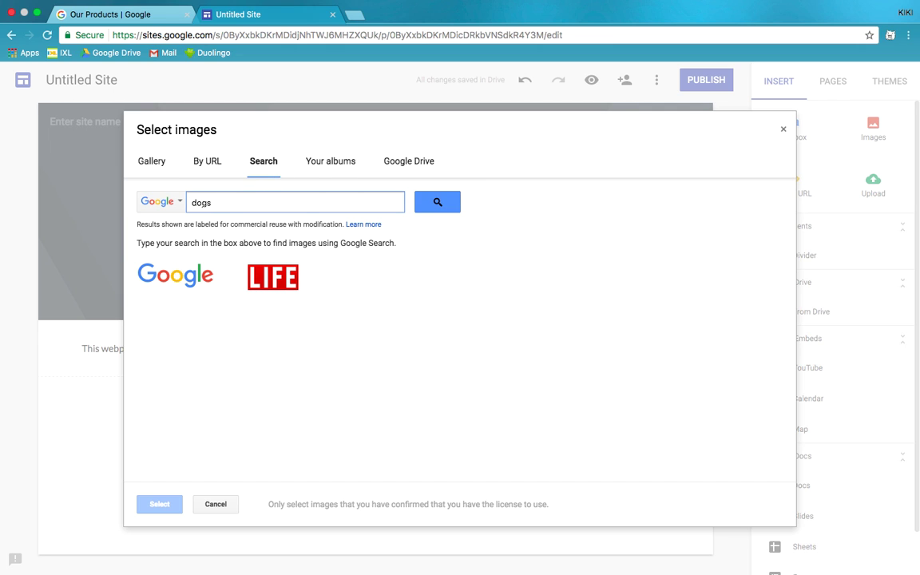
key(Return)
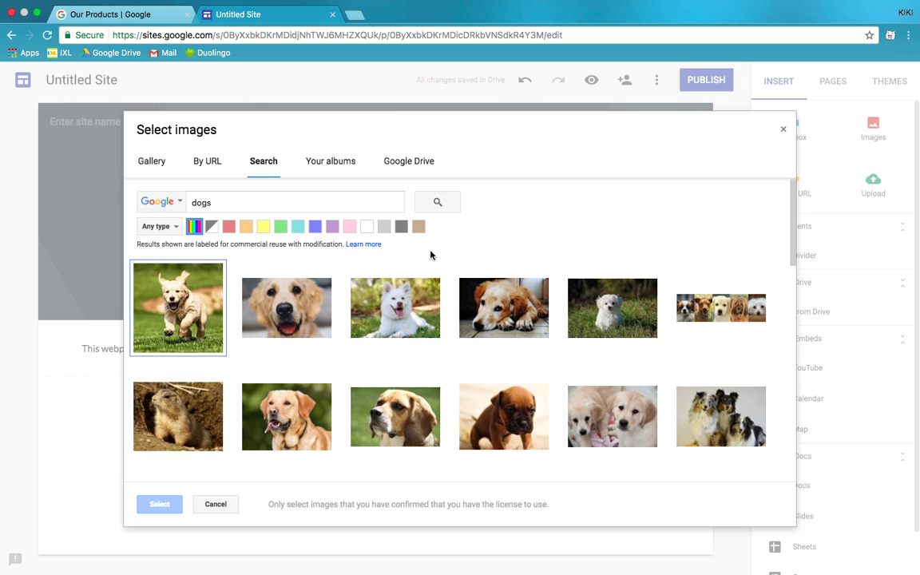
click(730, 302)
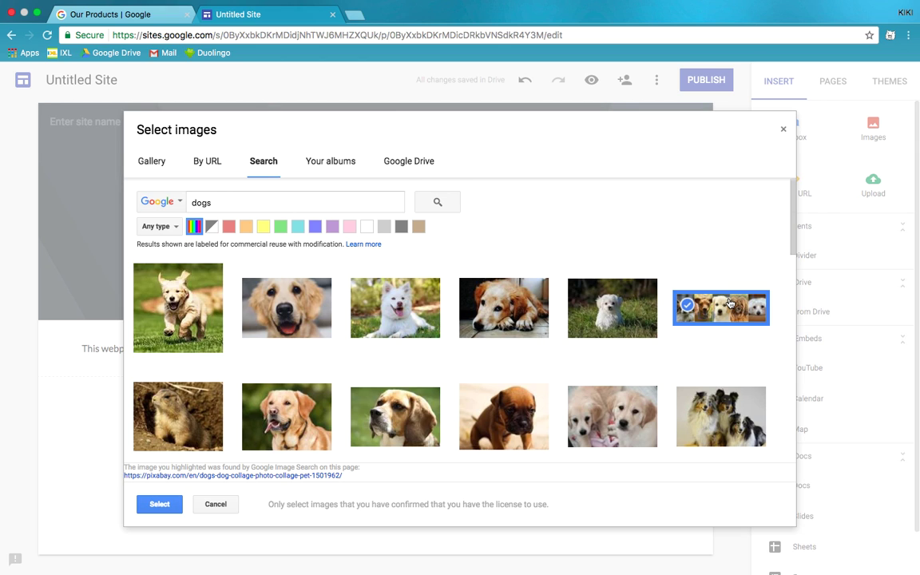
click(163, 504)
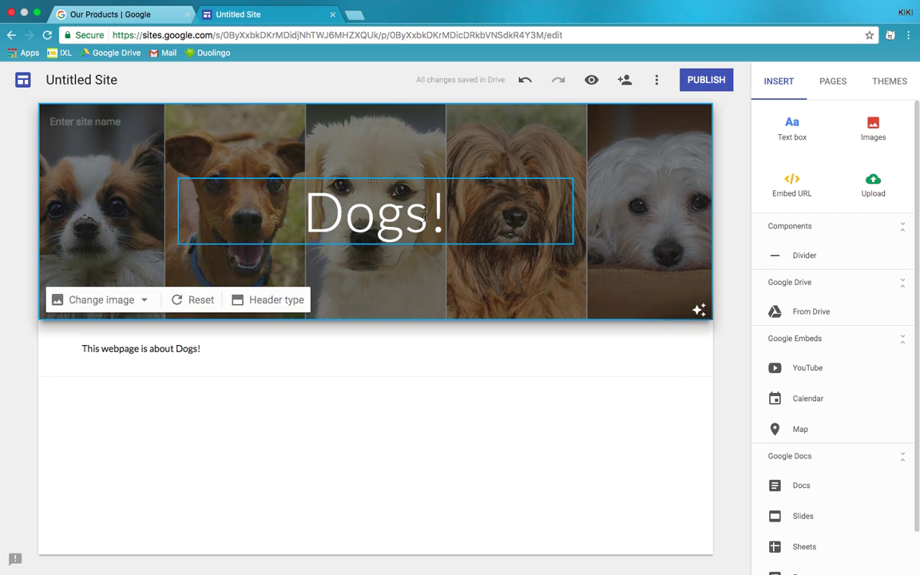
- Select the Dogs! title and review its text style, leaving it as Title
drag(442, 220, 302, 228)
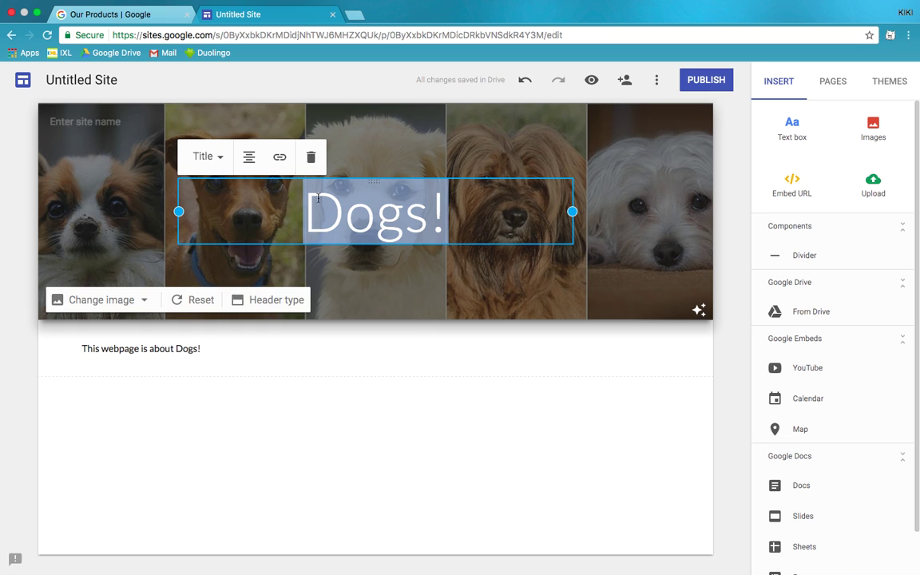
click(221, 159)
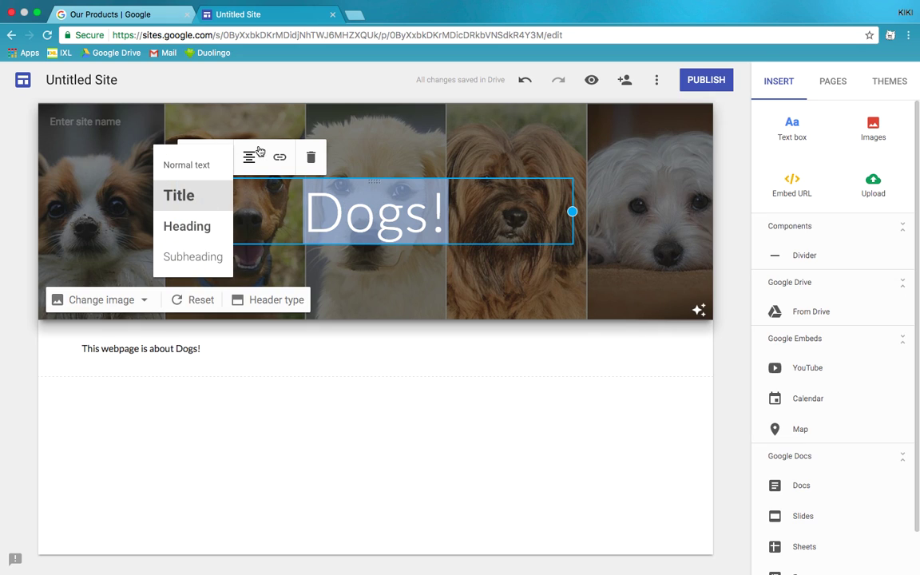
click(322, 431)
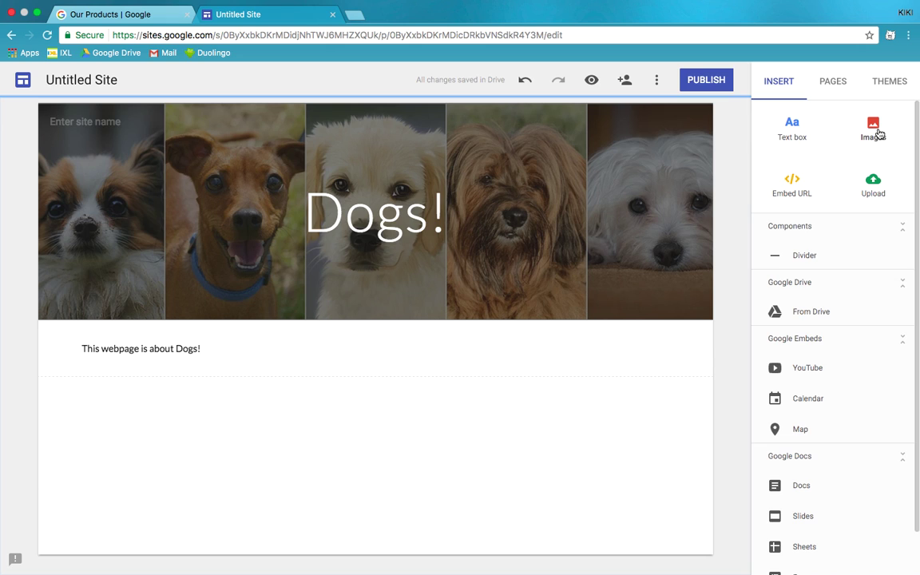
- Search images for 'poo' and insert the fluffy poodle photo on a black background
click(876, 130)
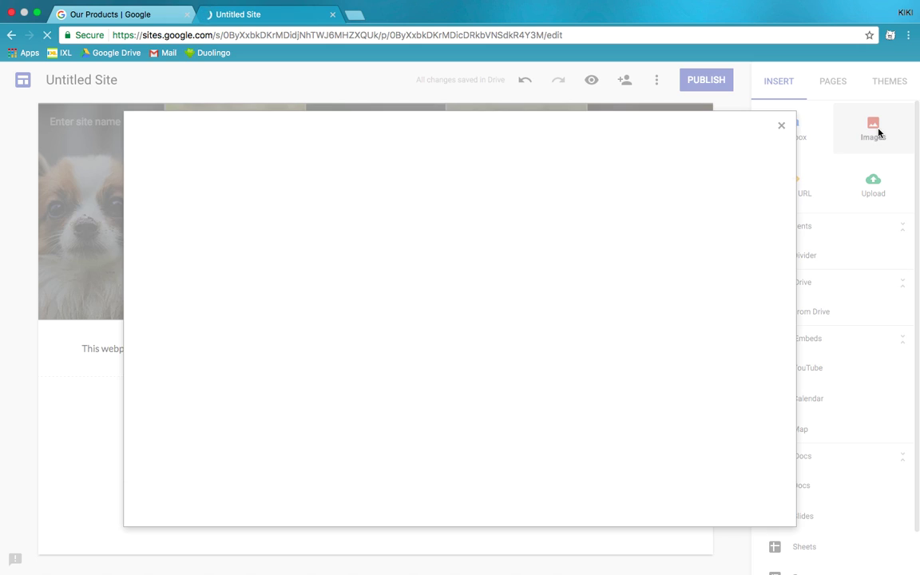
text(poodle)
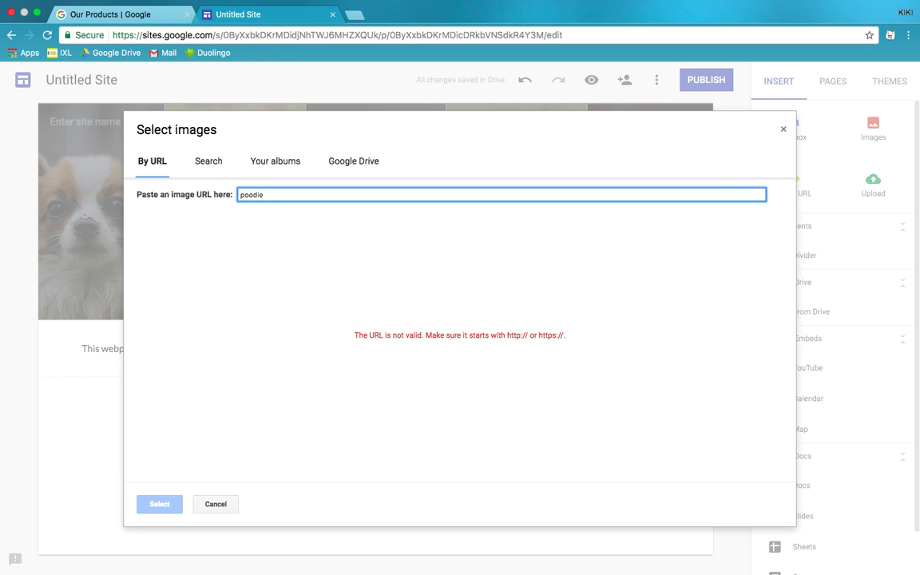
click(208, 161)
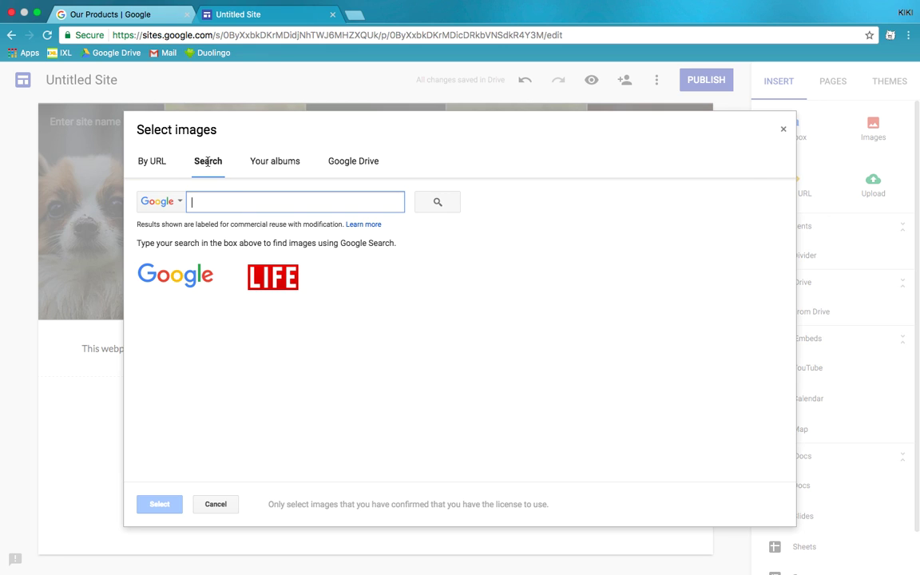
text(poodle)
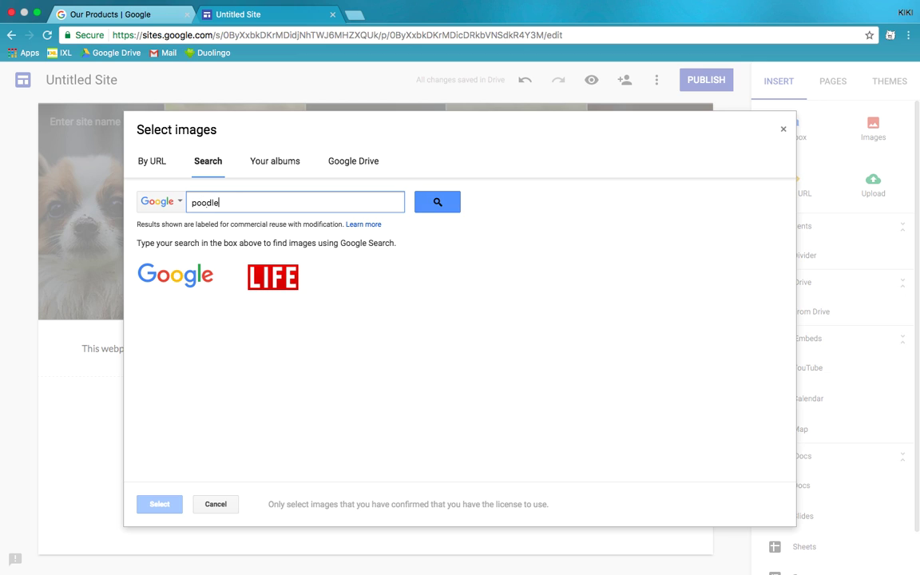
key(Return)
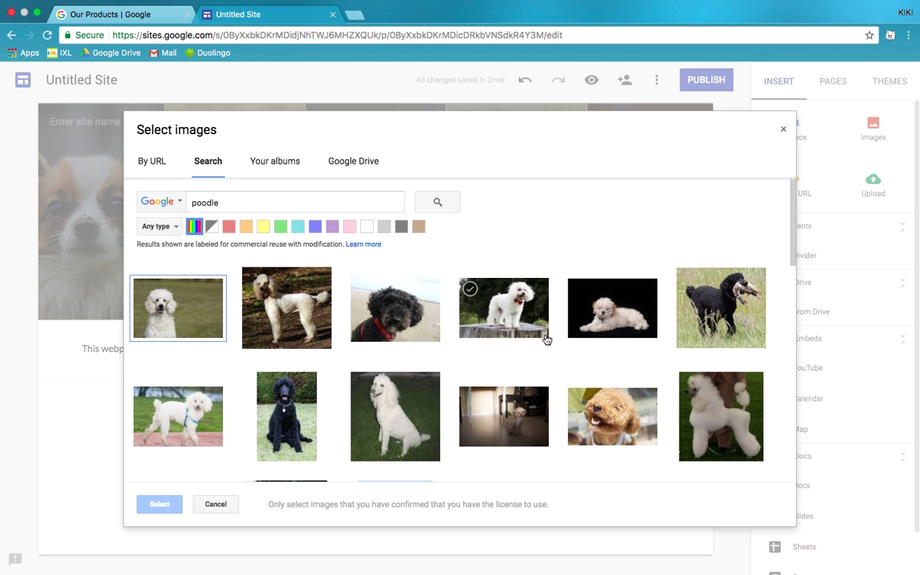
click(609, 310)
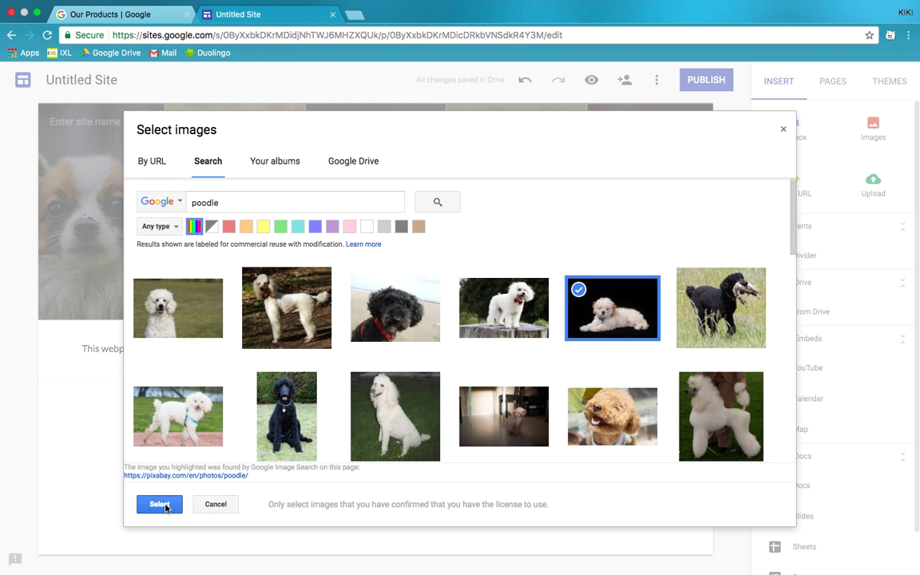
click(160, 505)
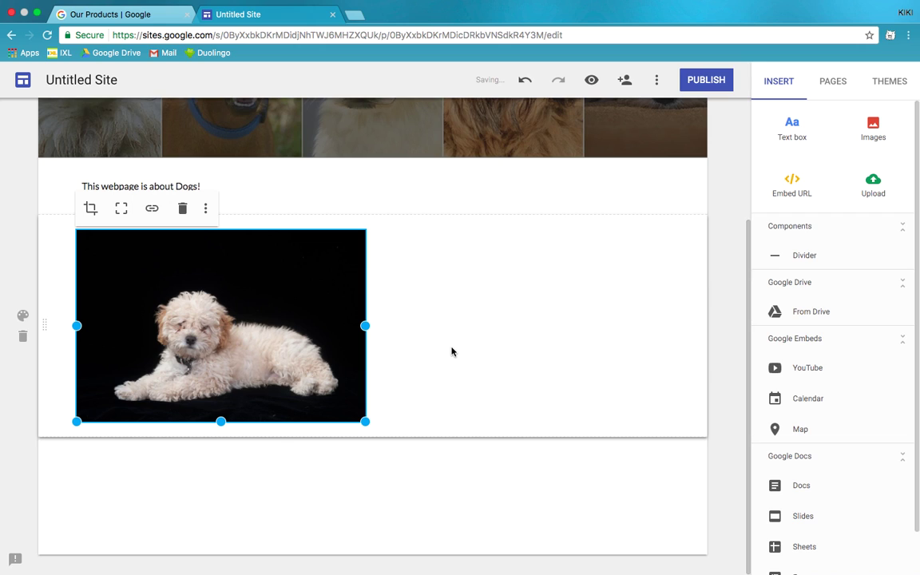
click(451, 351)
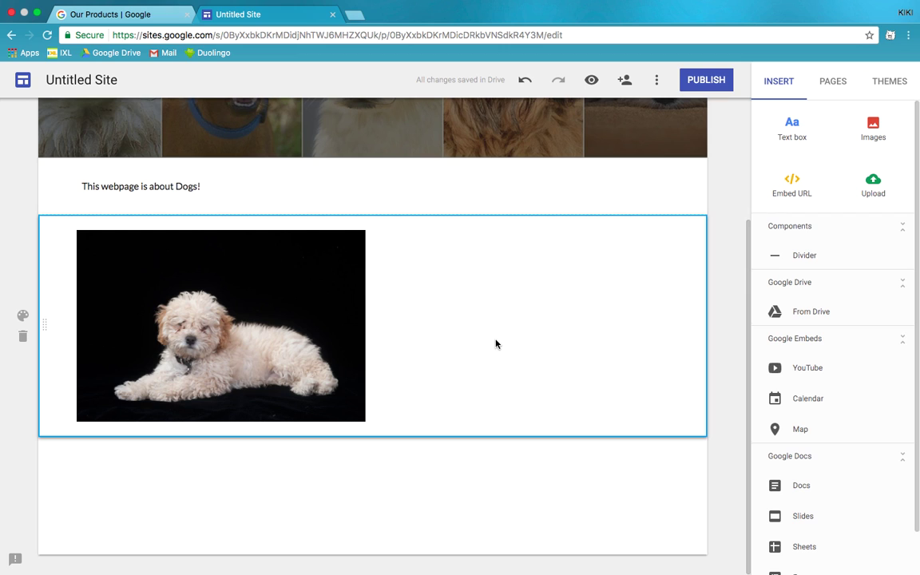
- Enlarge the poodle photo slightly from its corner handle
click(359, 343)
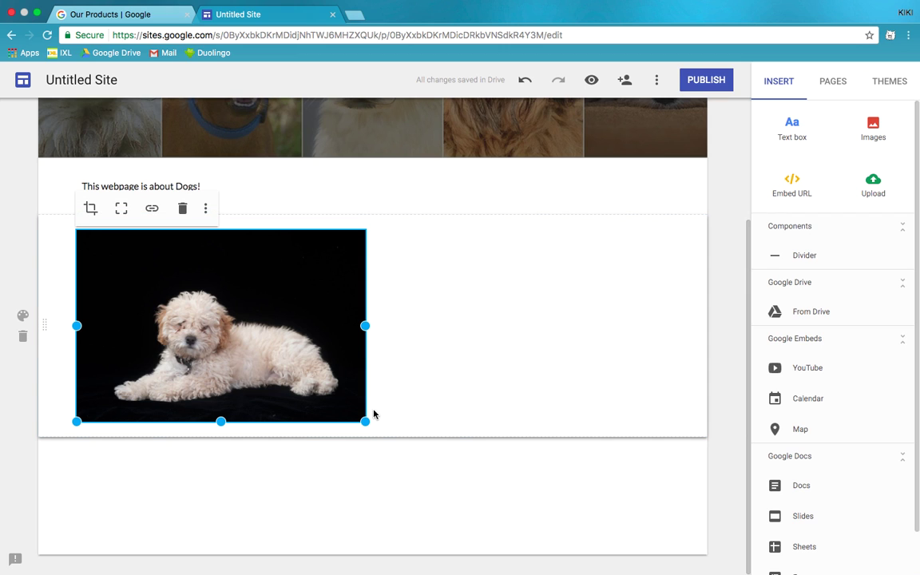
drag(365, 421, 414, 475)
click(498, 438)
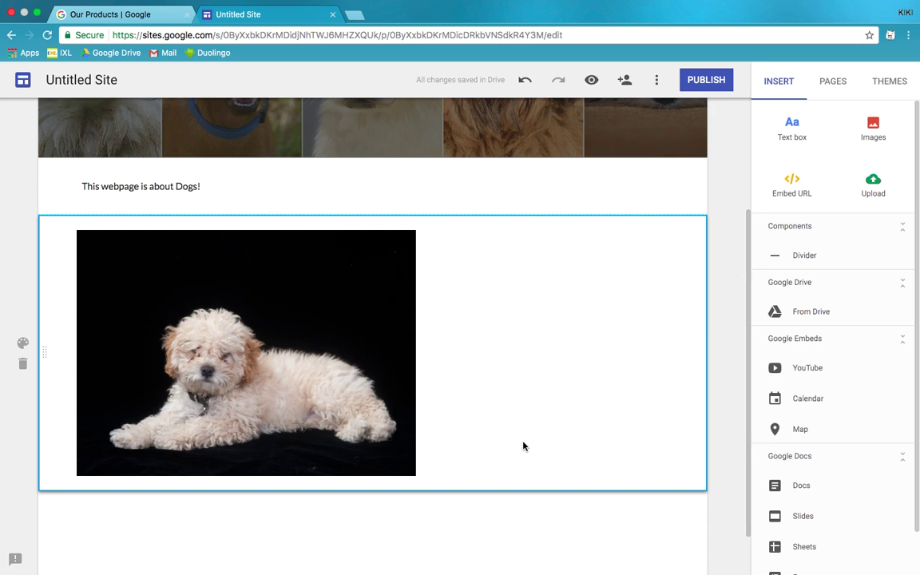
scroll(668, 385, down, 1)
scroll(669, 380, down, 1)
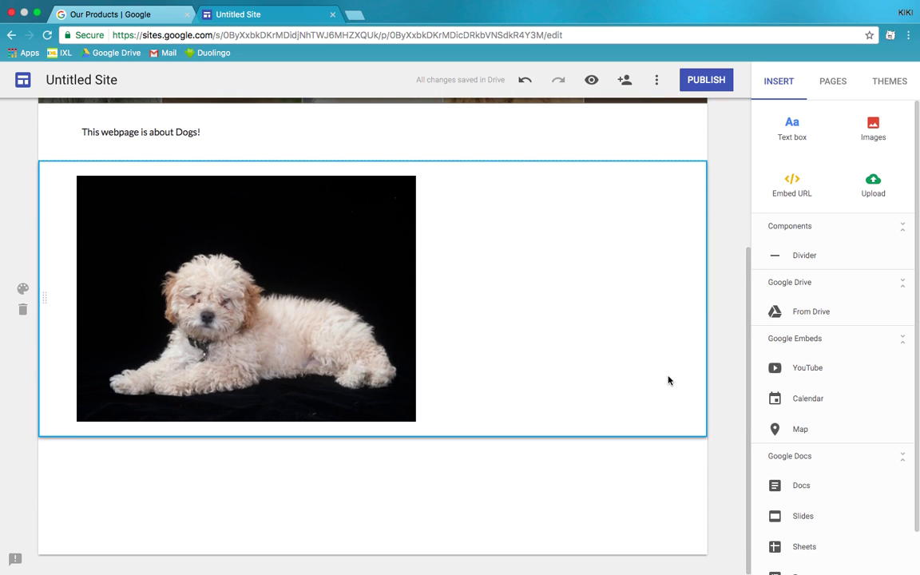
- Embed a map of Rockcliffe Park found by searching 'rockcliffe park'
click(795, 436)
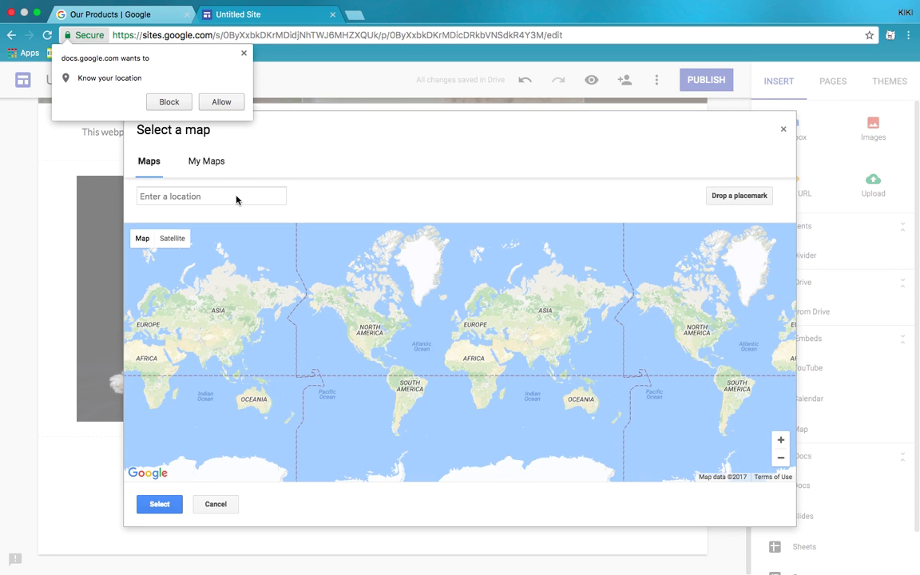
click(236, 198)
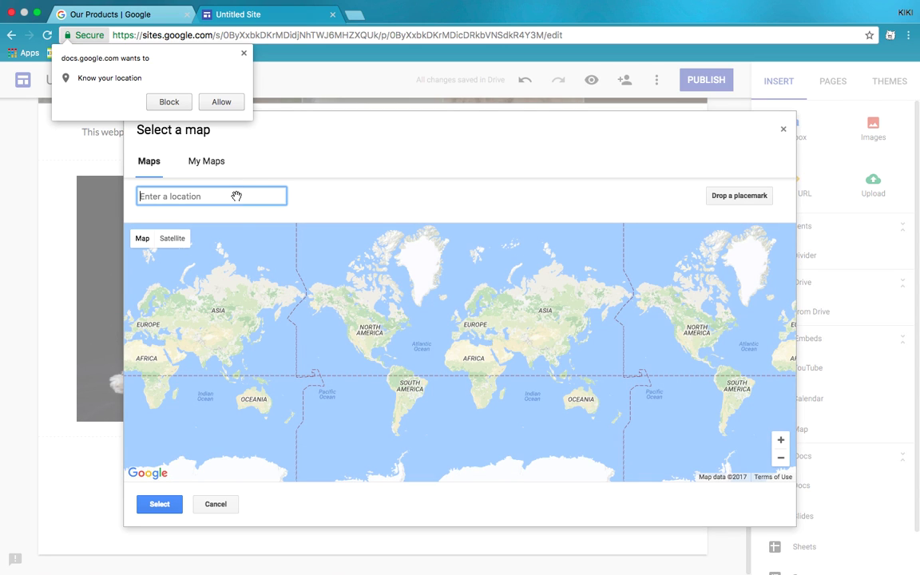
text(rockcliffe park)
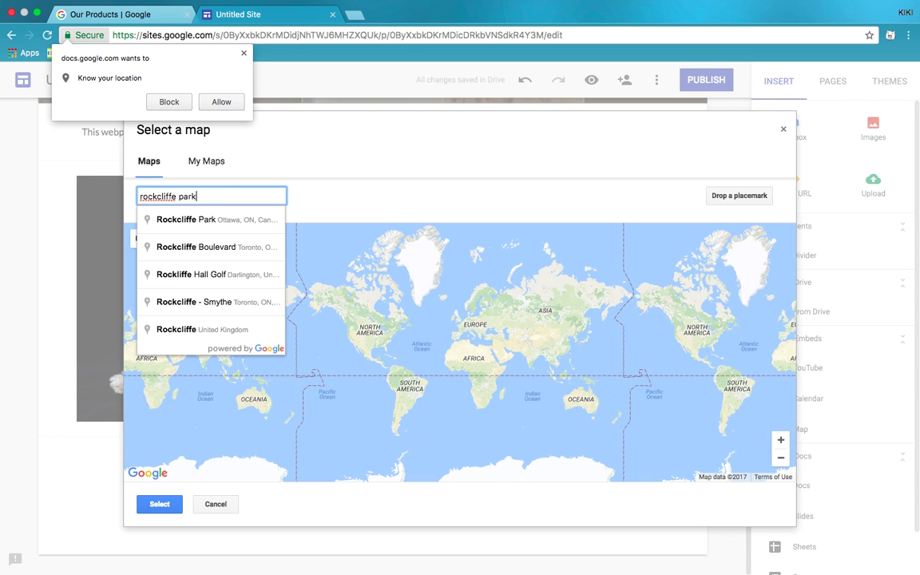
key(Return)
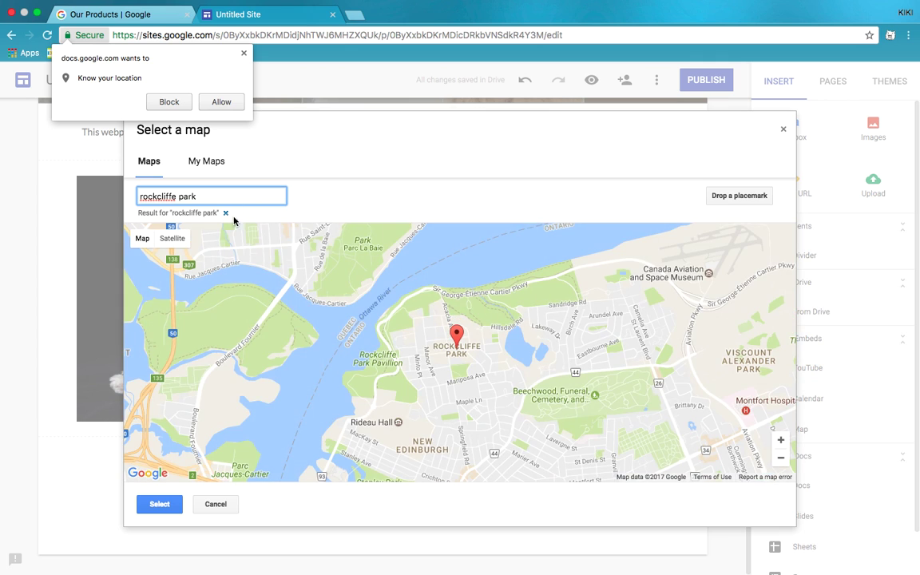
click(162, 504)
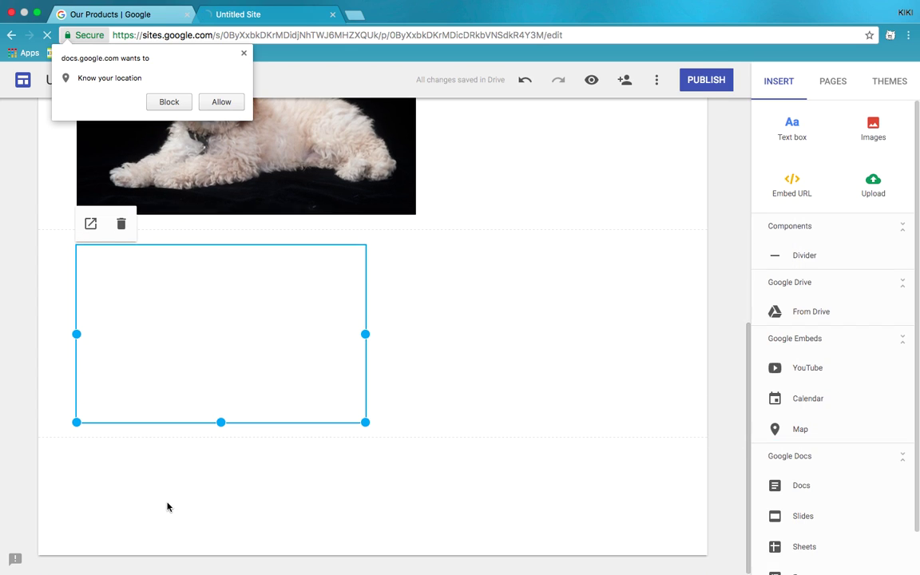
- Enlarge the embedded map and dismiss the browser's location permission prompt
drag(366, 422, 437, 459)
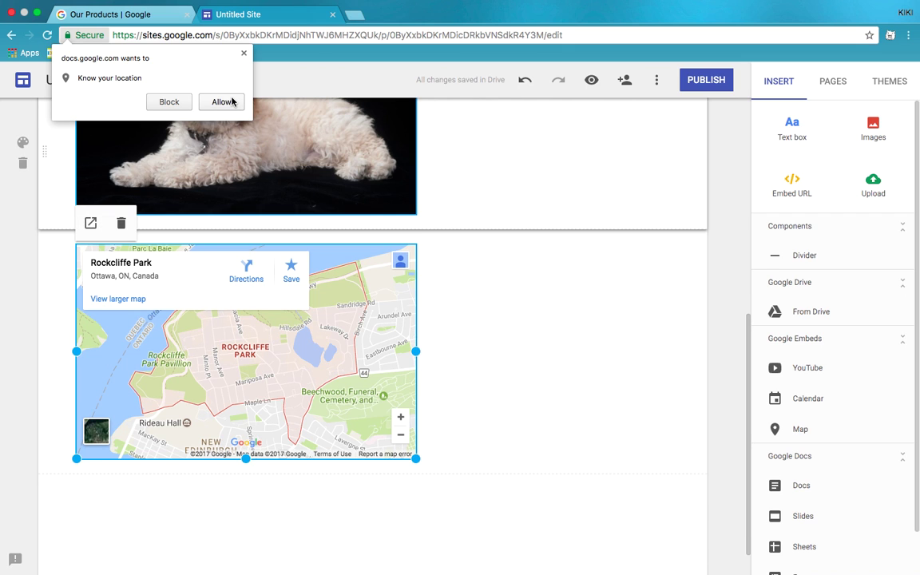
click(244, 54)
scroll(512, 343, up, 10)
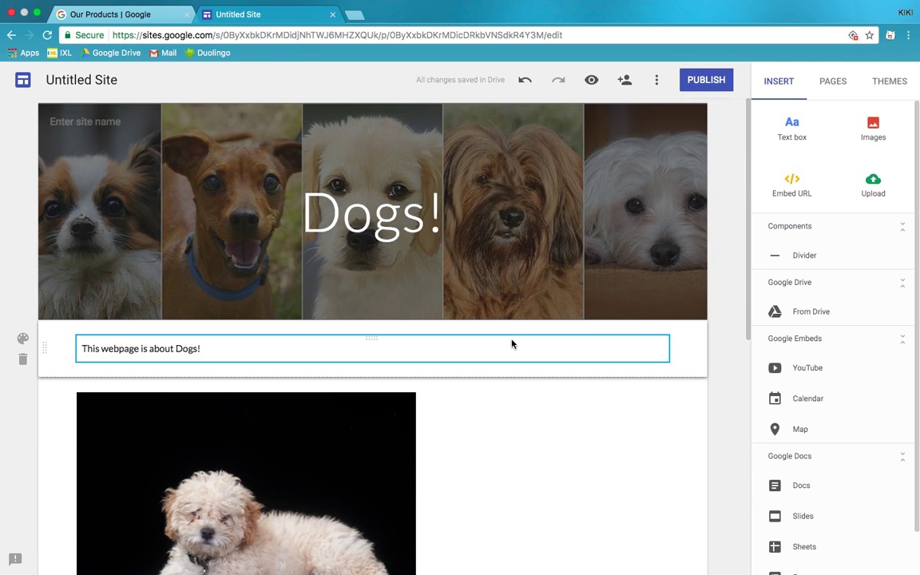
scroll(512, 344, down, 6)
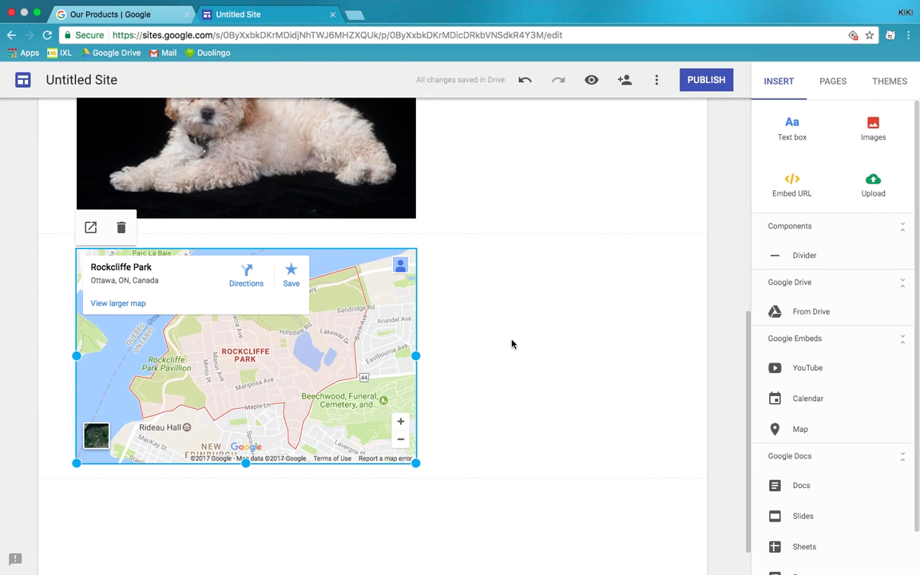
scroll(512, 343, up, 6)
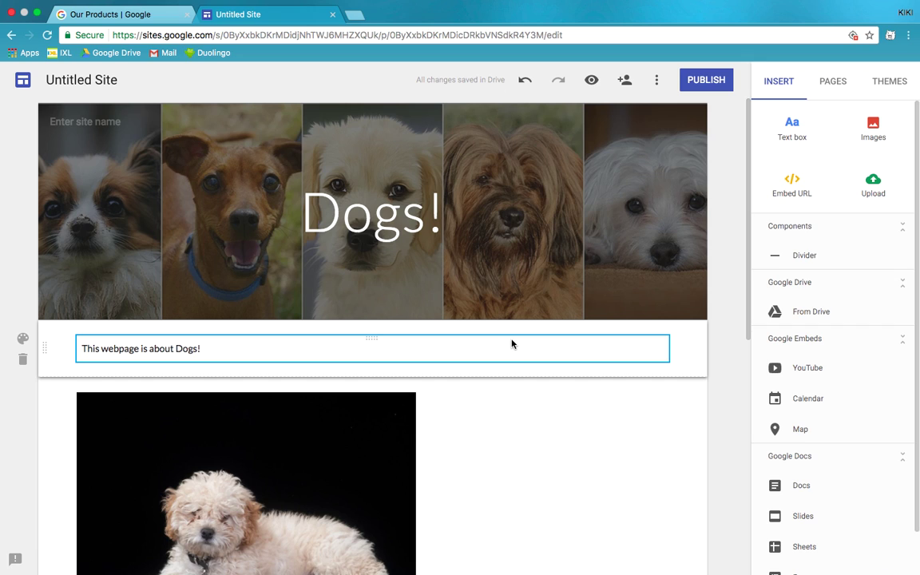
- Create a new 'Walking Dogs' page in the site's page list, placed after Home
click(834, 83)
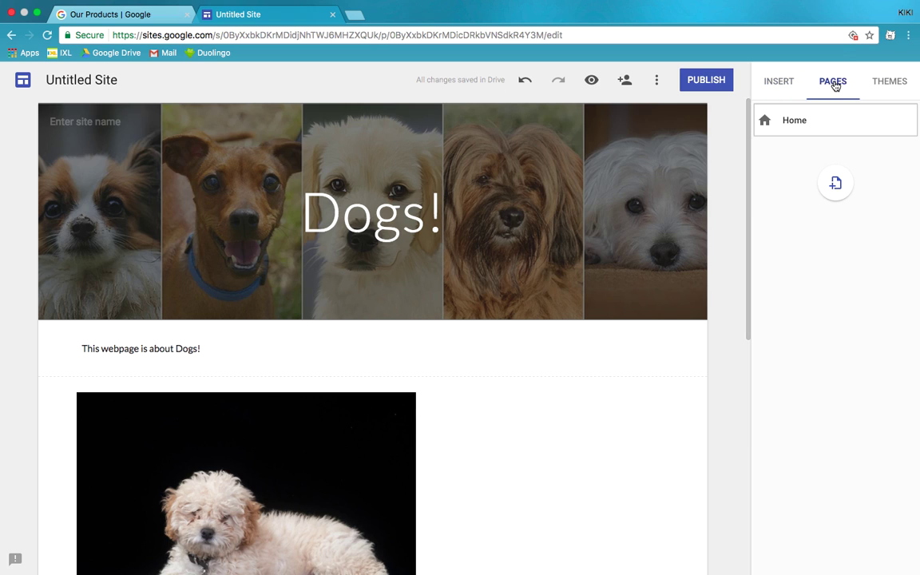
click(835, 183)
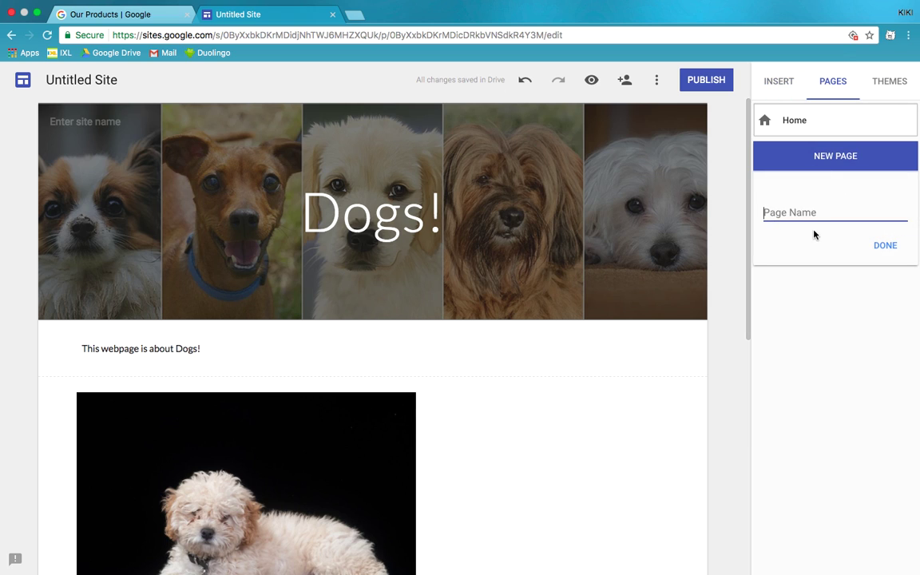
text(Walking Dogs)
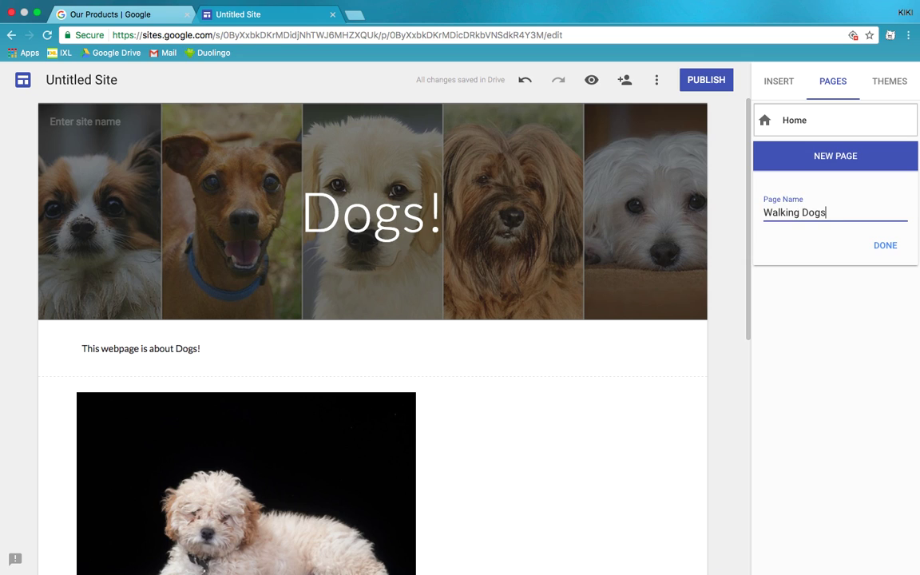
click(883, 247)
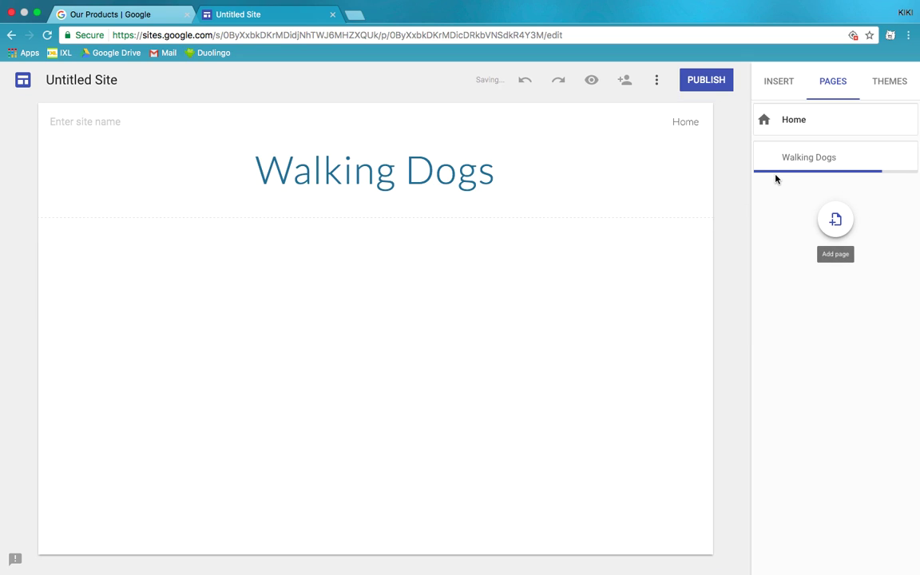
click(777, 88)
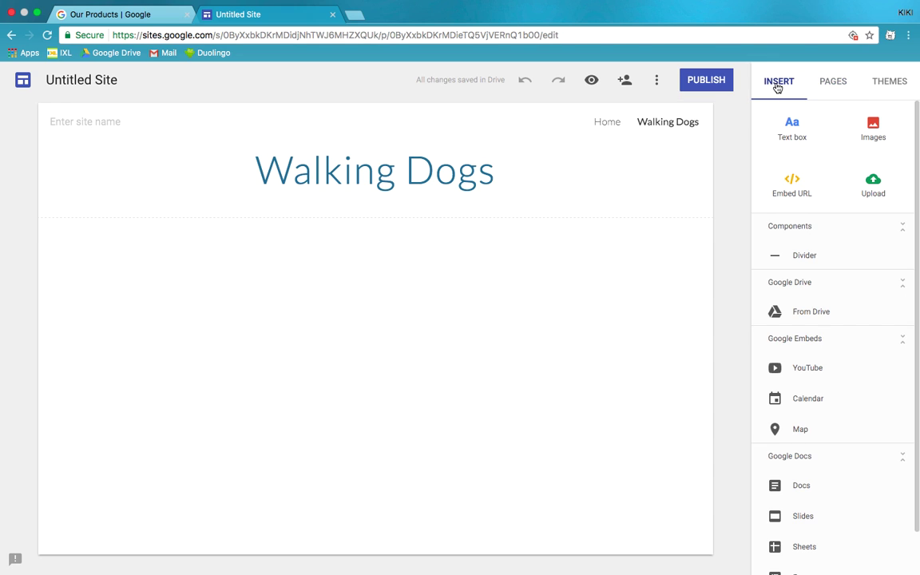
- Search YouTube for 'wal' walking videos and look through the results
click(808, 374)
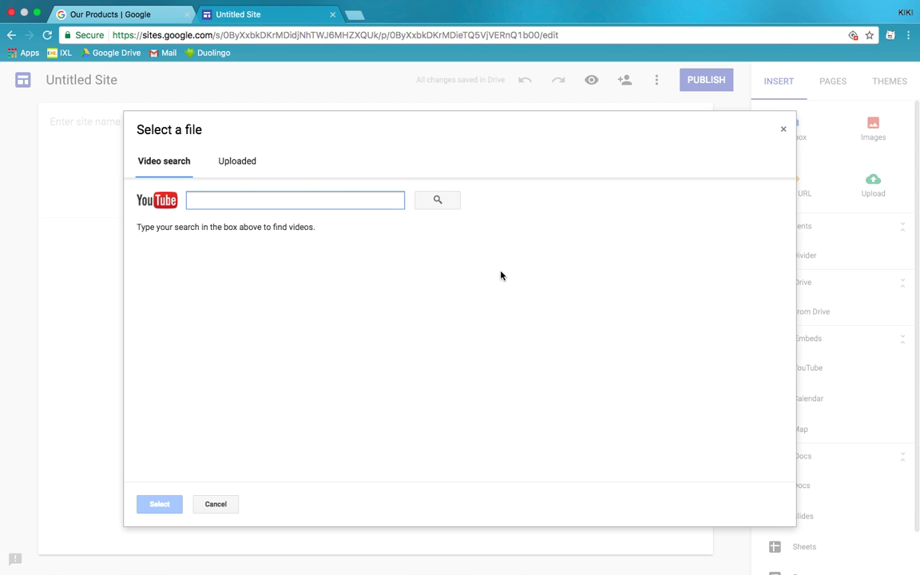
text(walking dogs)
key(Return)
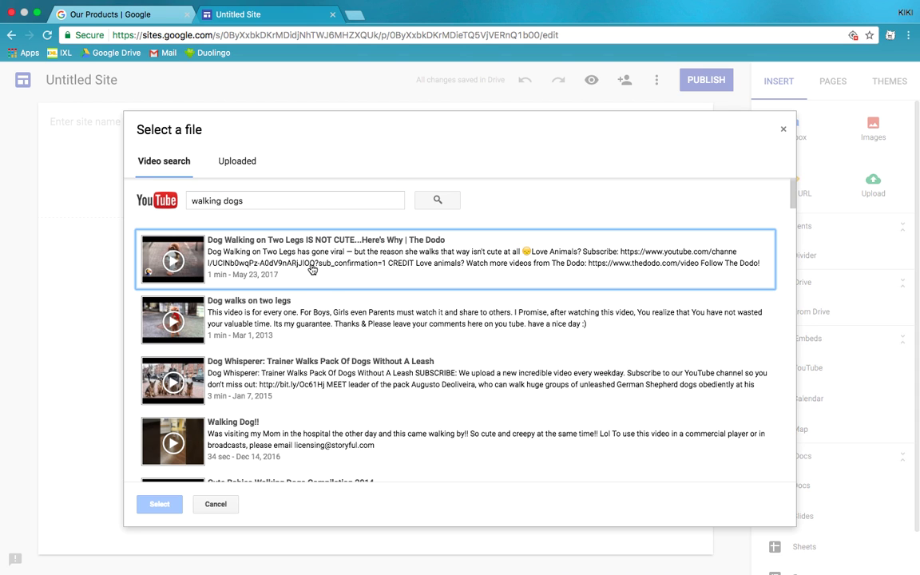
scroll(312, 269, down, 3)
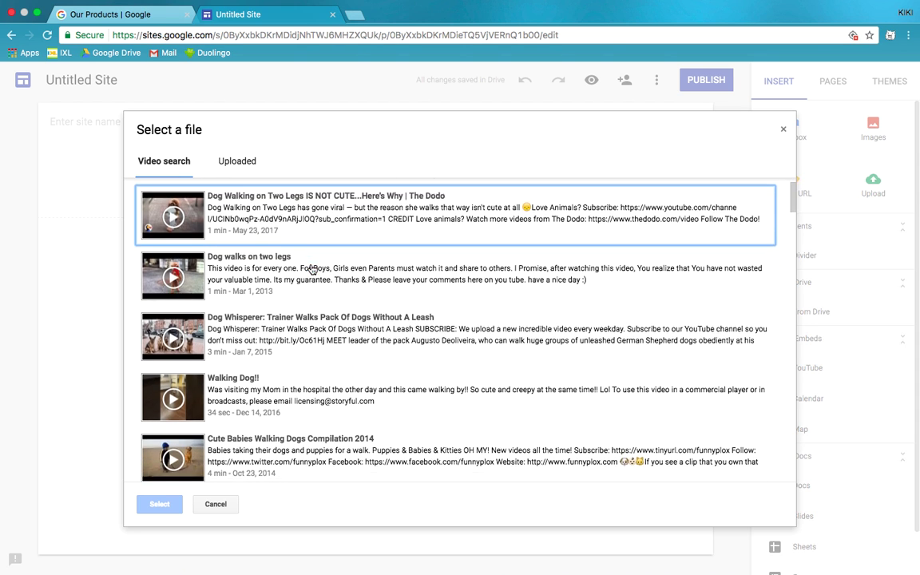
scroll(311, 269, up, 3)
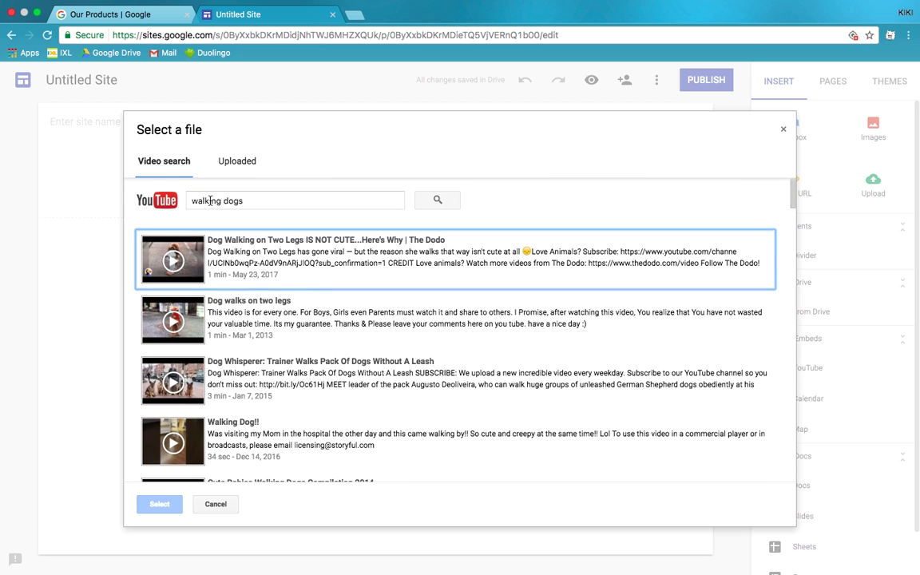
- Search 'dog walking exercise' and embed the 'Workout while walking your dog!' video
click(210, 201)
triple_click(250, 203)
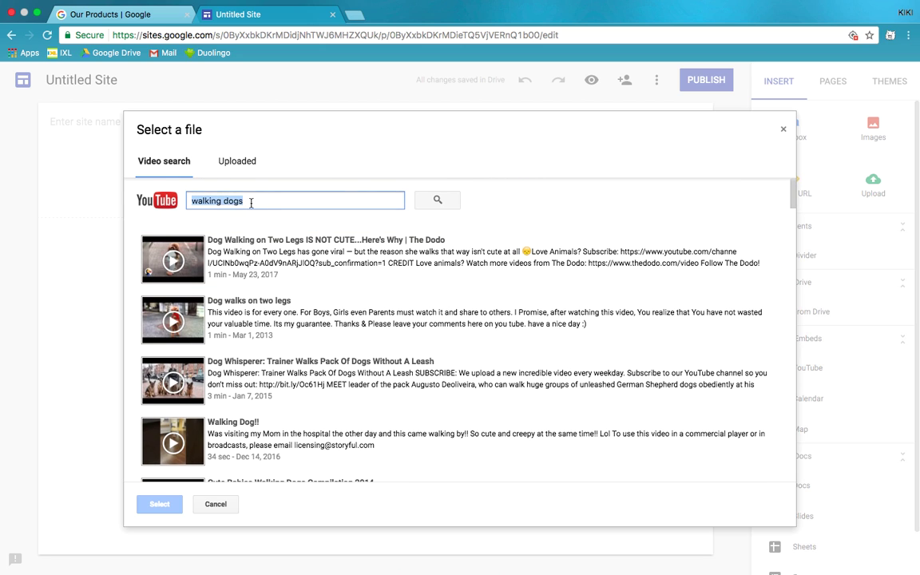
text(wal)
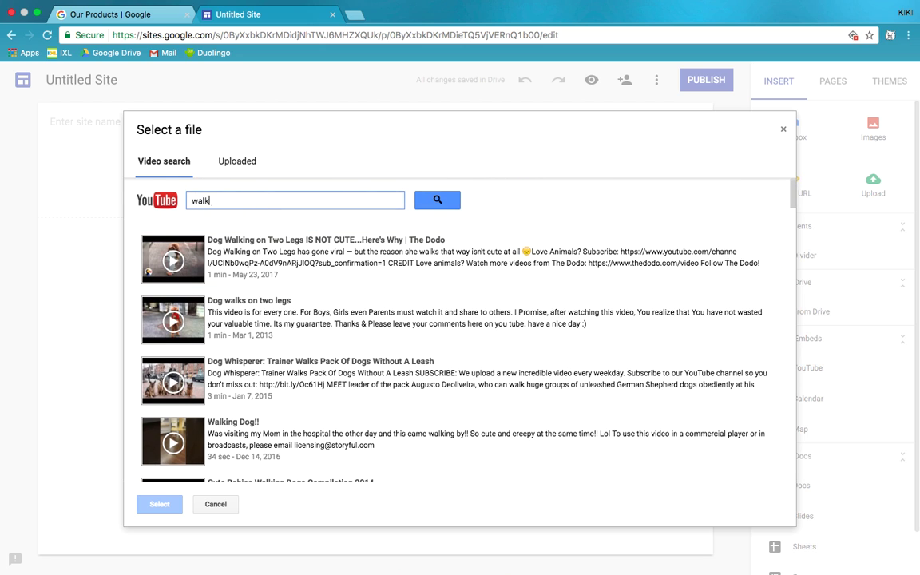
text(k)
key(BackSpace)
key(BackSpace)
key(BackSpace)
key(BackSpace)
text(dog walking exercise)
key(Return)
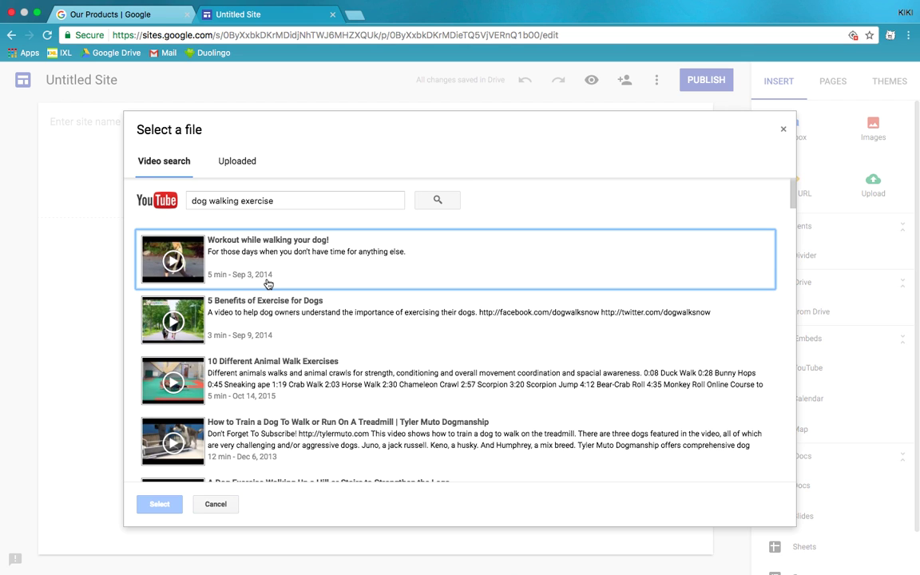
click(267, 263)
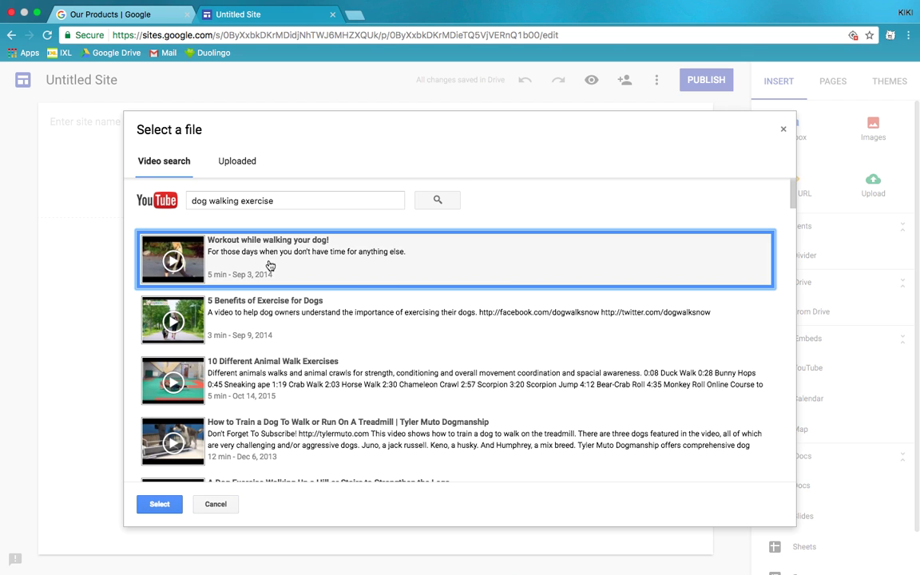
click(160, 504)
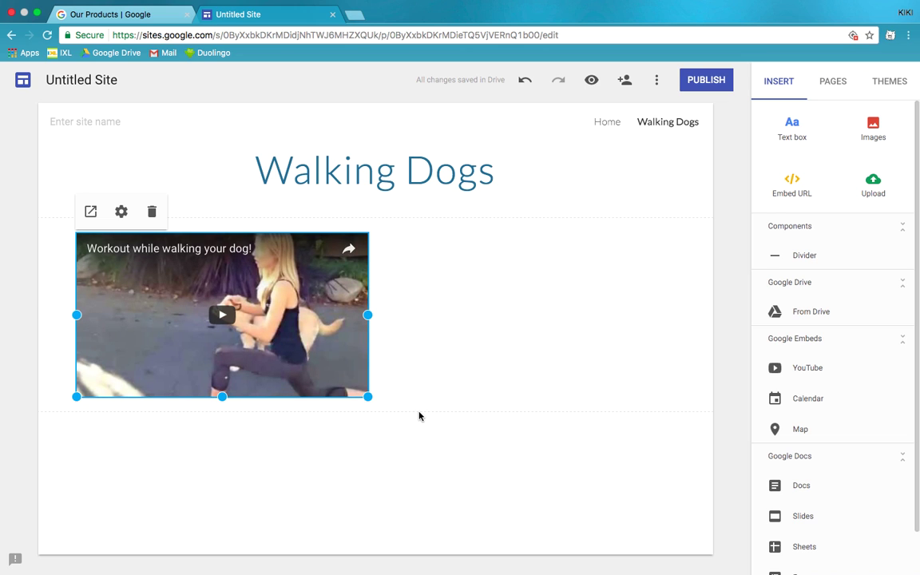
click(457, 381)
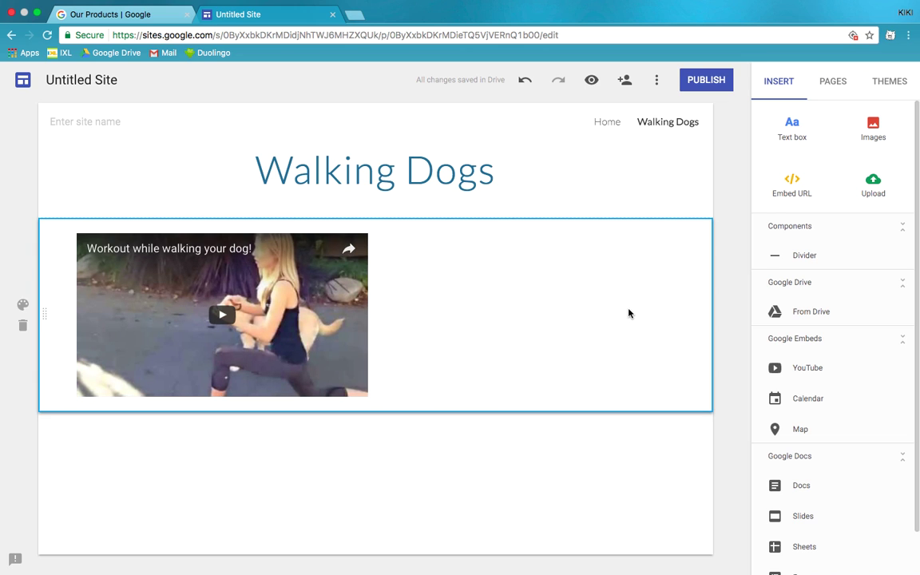
click(449, 466)
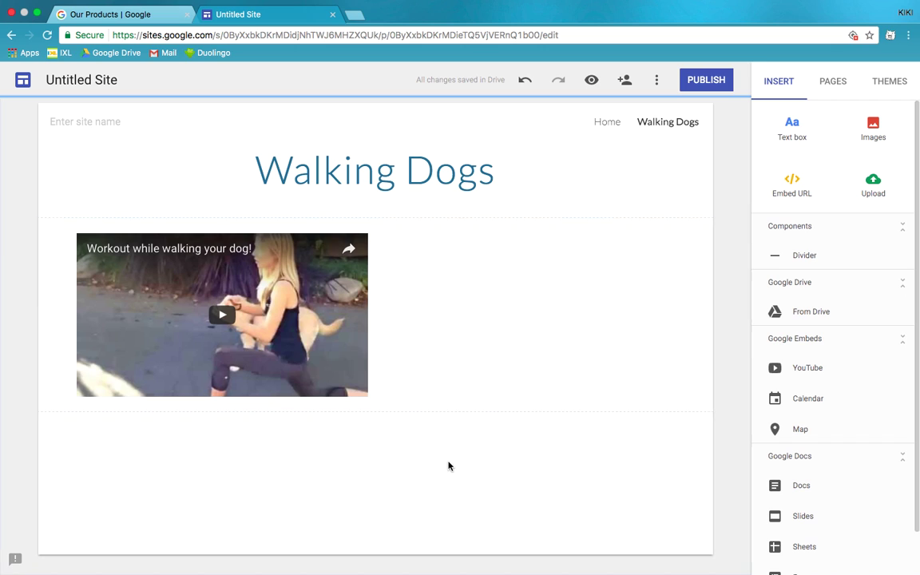
click(874, 184)
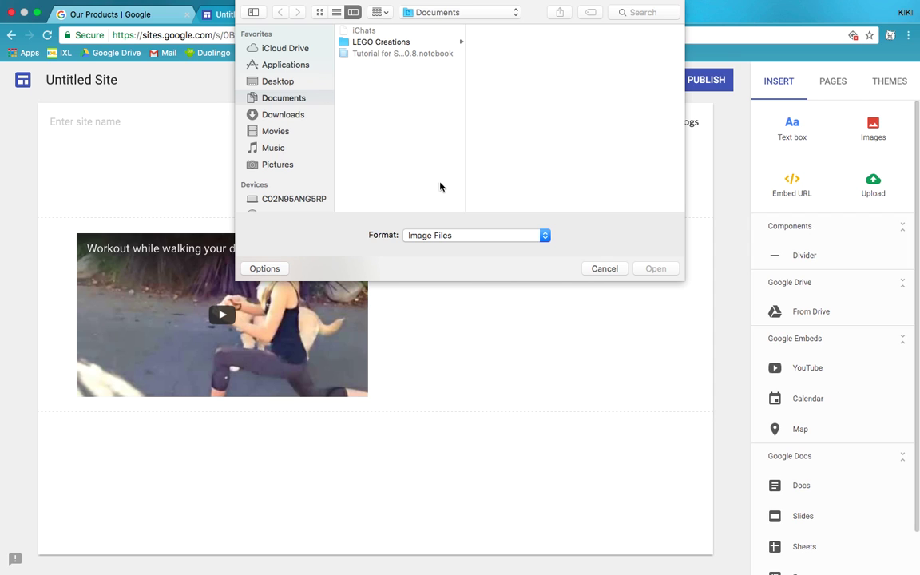
click(604, 269)
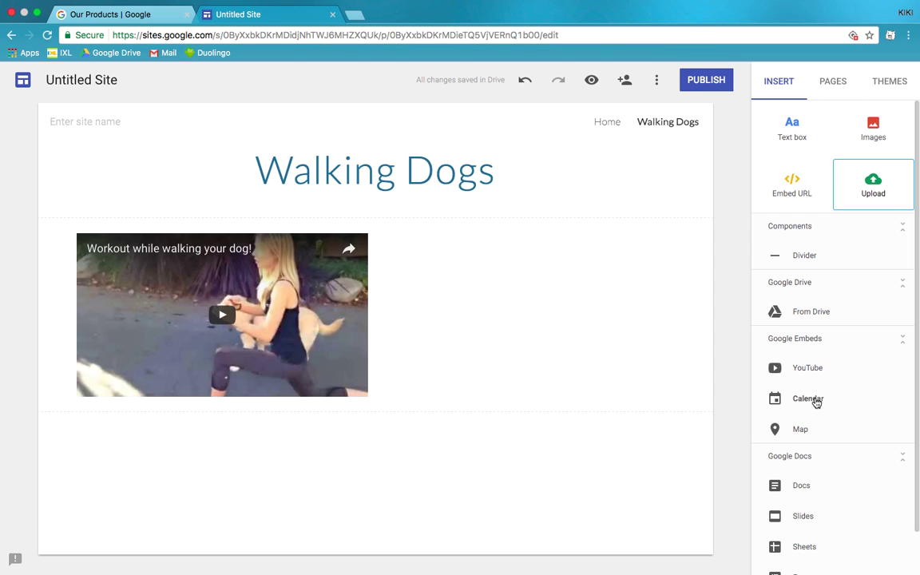
scroll(814, 416, down, 1)
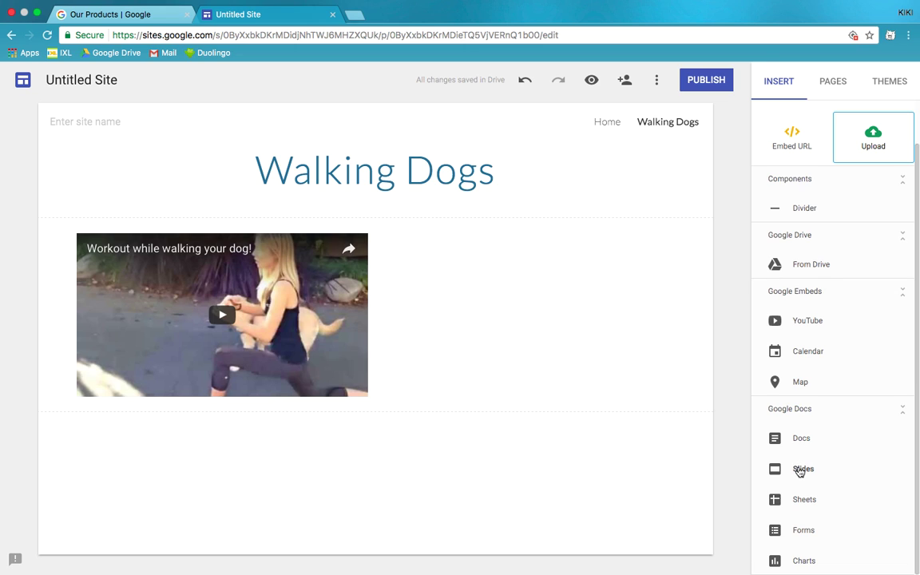
- Embed the 'my dog' Slides presentation below the video, enlarge it, and close the picker
click(800, 471)
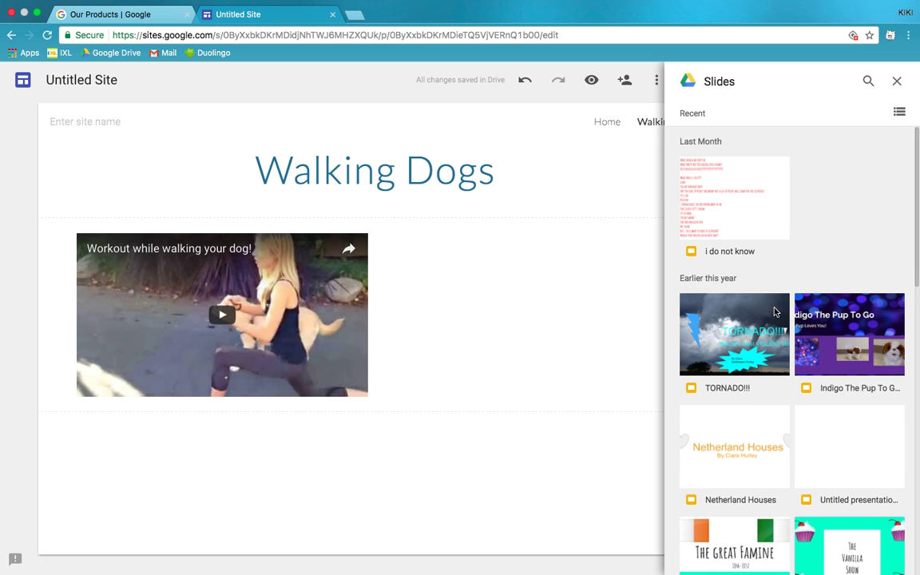
scroll(774, 312, down, 1)
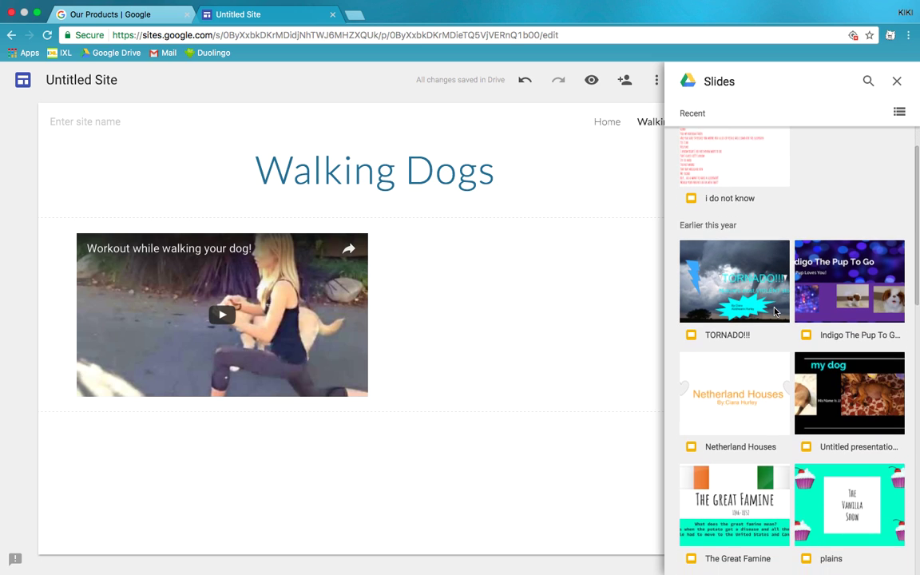
click(836, 385)
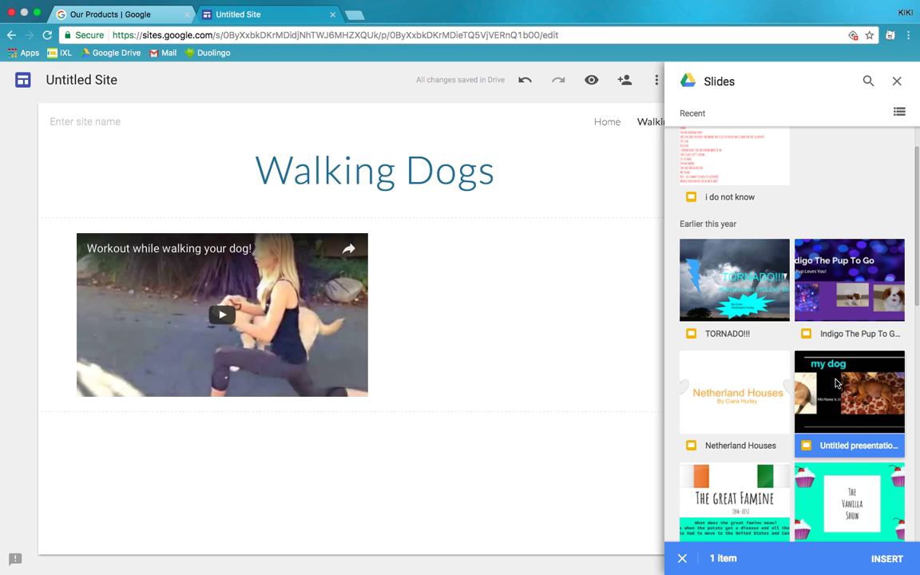
click(886, 558)
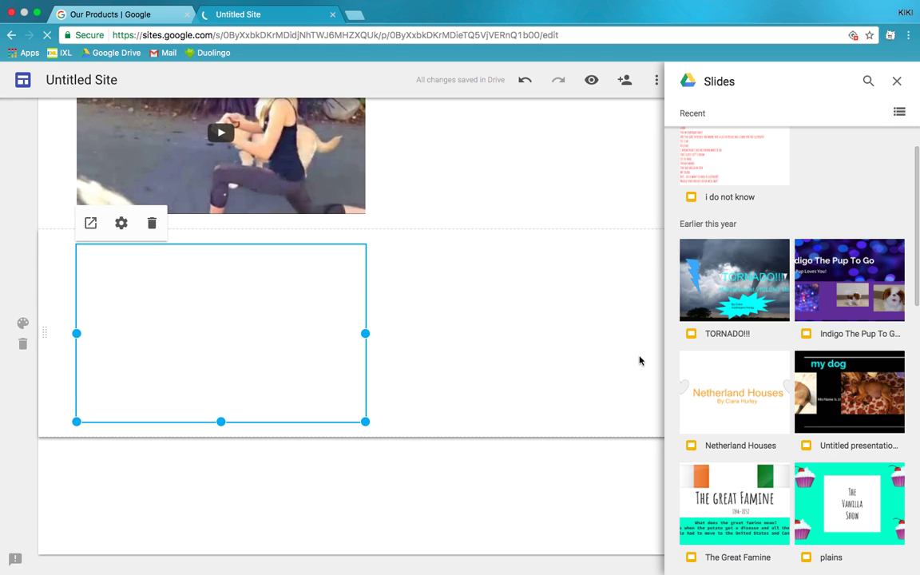
drag(365, 421, 532, 524)
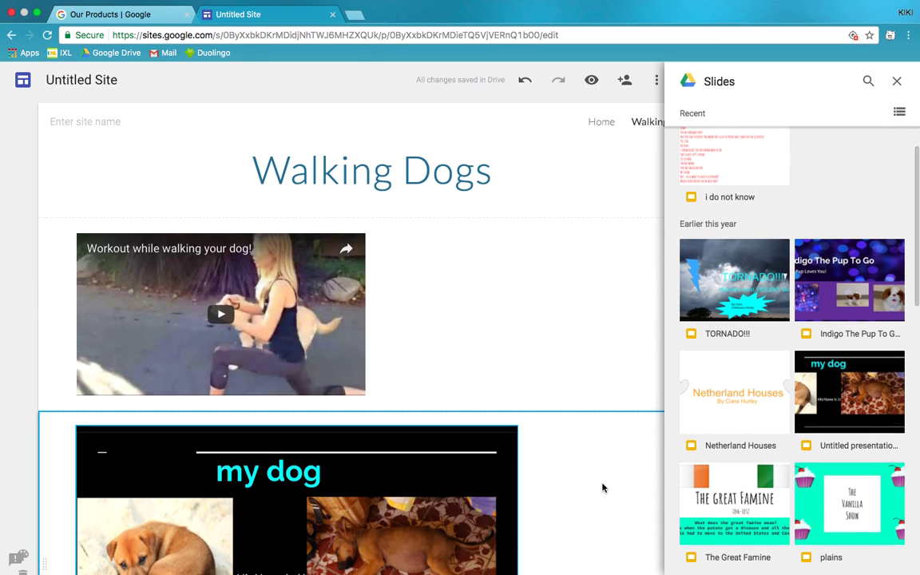
click(896, 85)
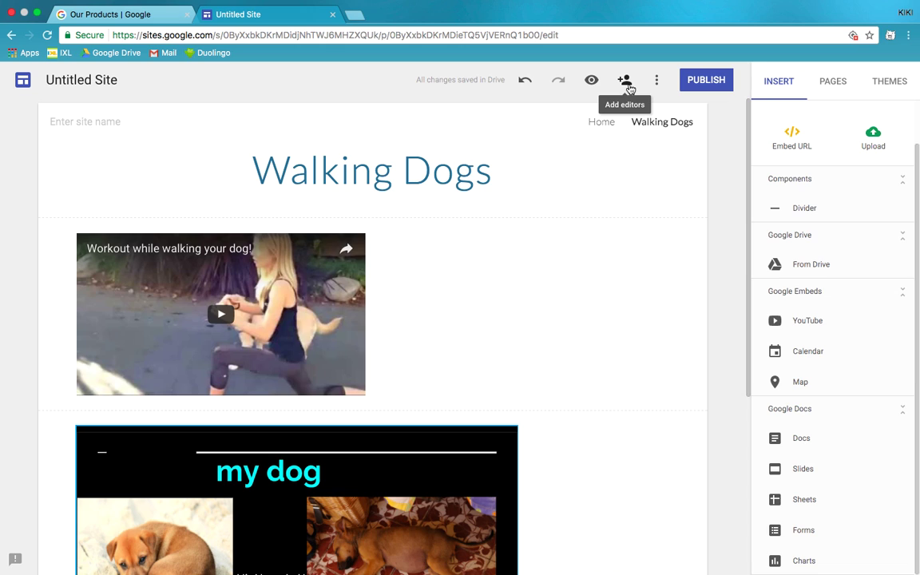
- Add two suggested colleagues as site editors and send the invitations
click(627, 82)
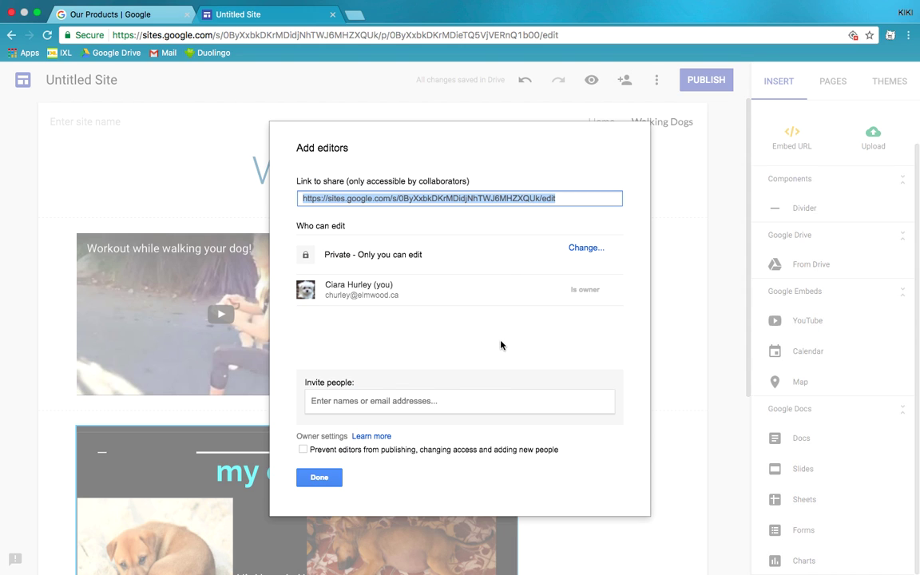
click(462, 401)
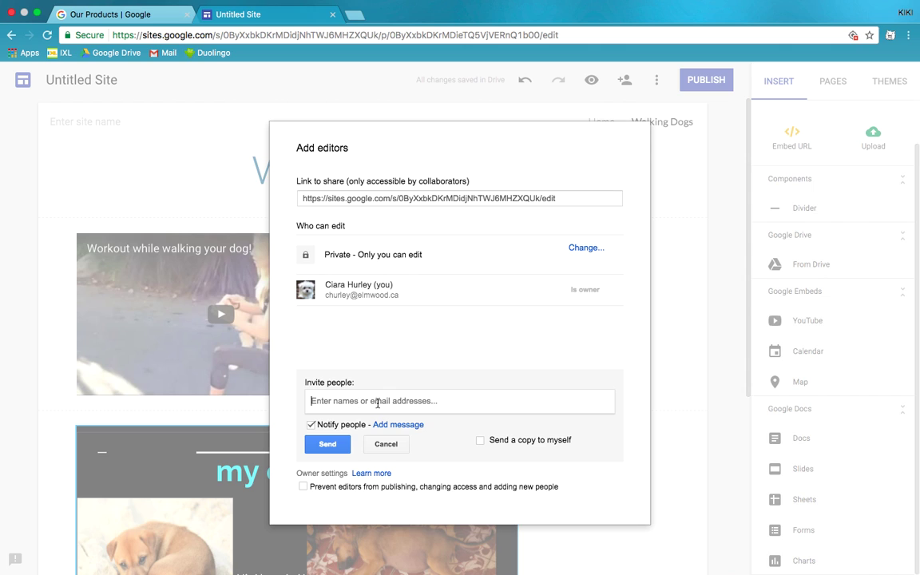
text(matt)
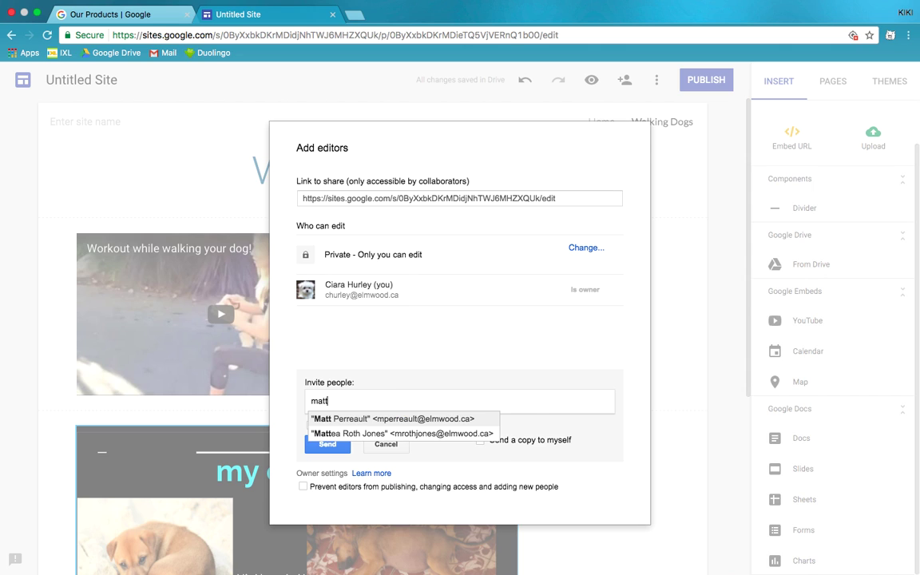
click(320, 419)
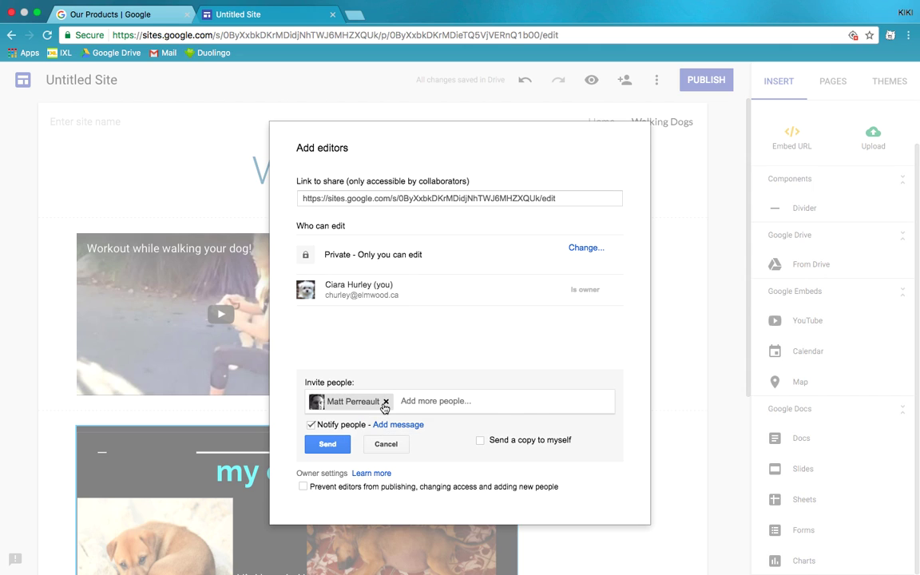
text(fauth)
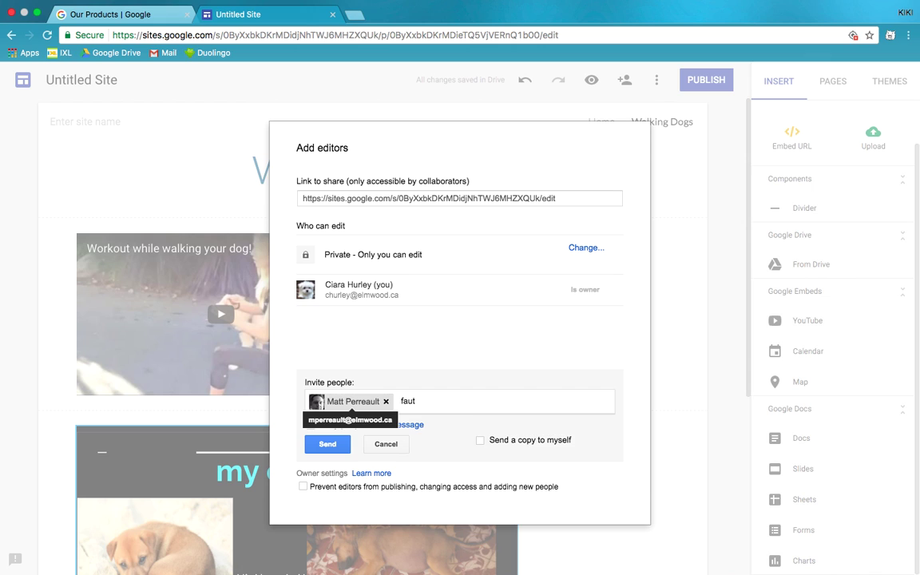
key(BackSpace)
key(BackSpace)
text(ith)
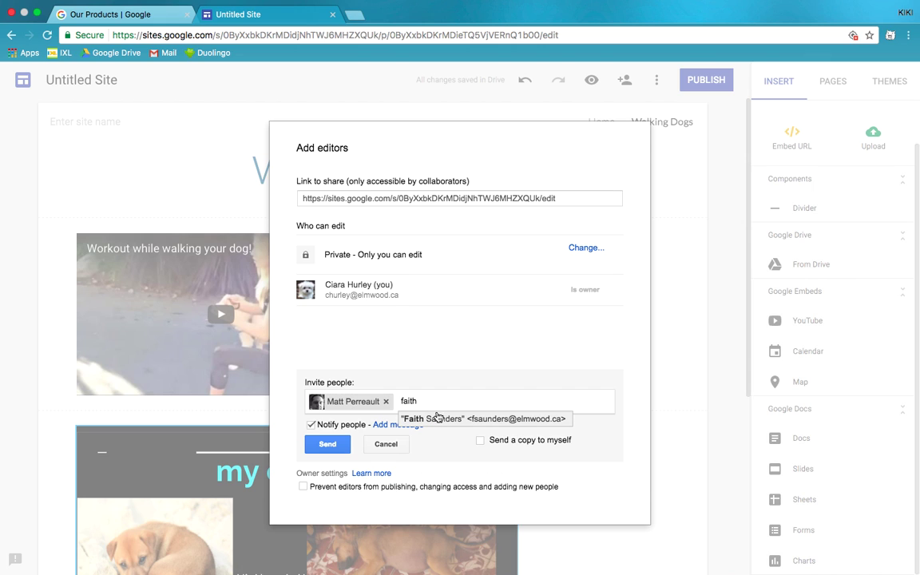
click(432, 422)
click(326, 444)
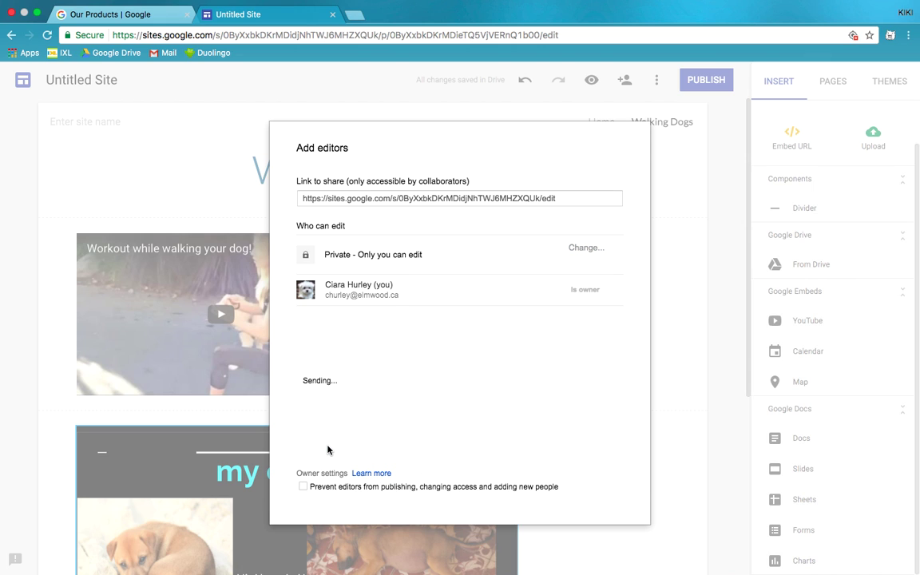
click(316, 477)
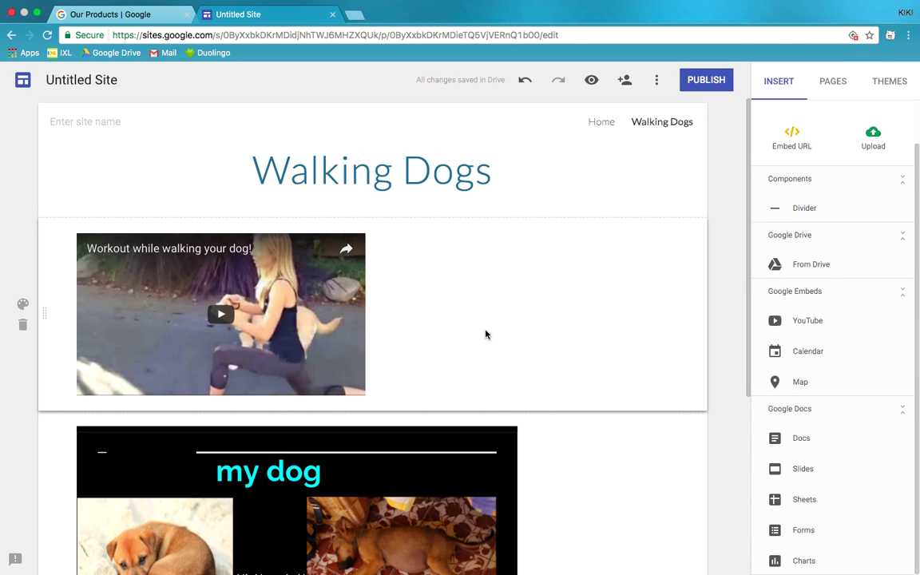
- Change the site document name at top left to 'Our Dog walking website'
click(309, 172)
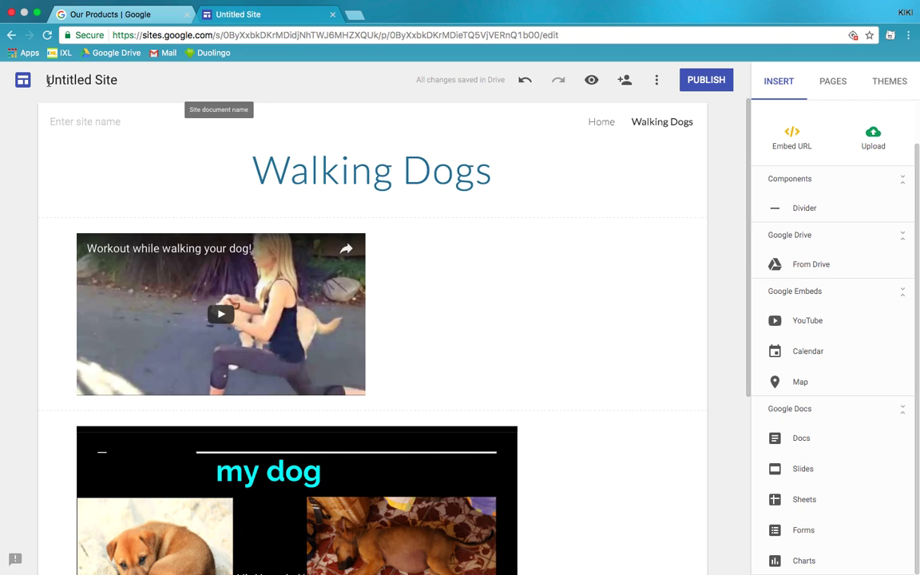
click(82, 85)
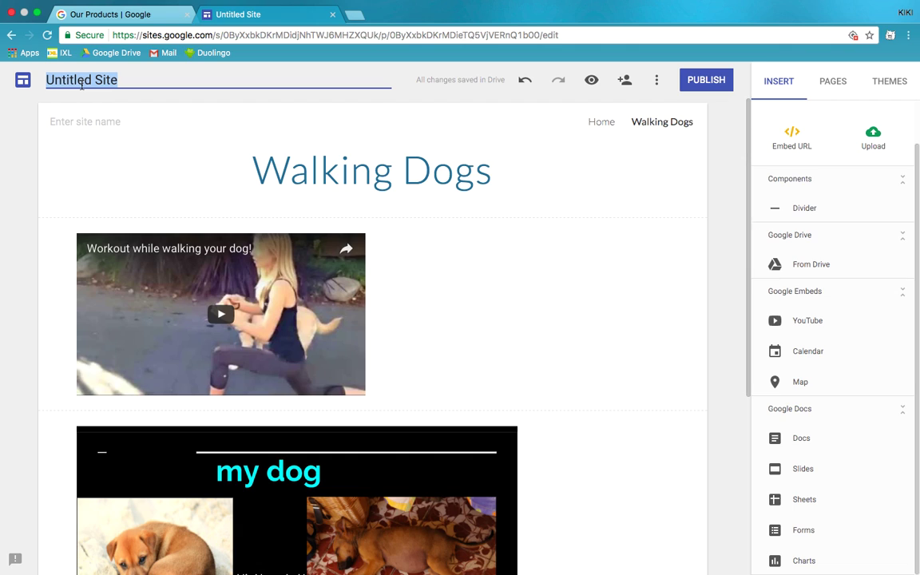
text(Ou)
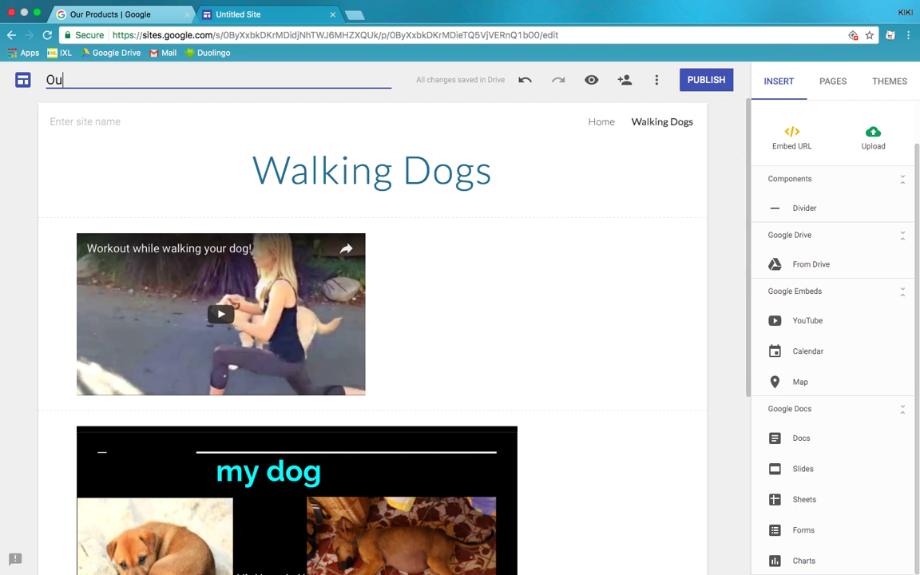
text(r Dog wlaki)
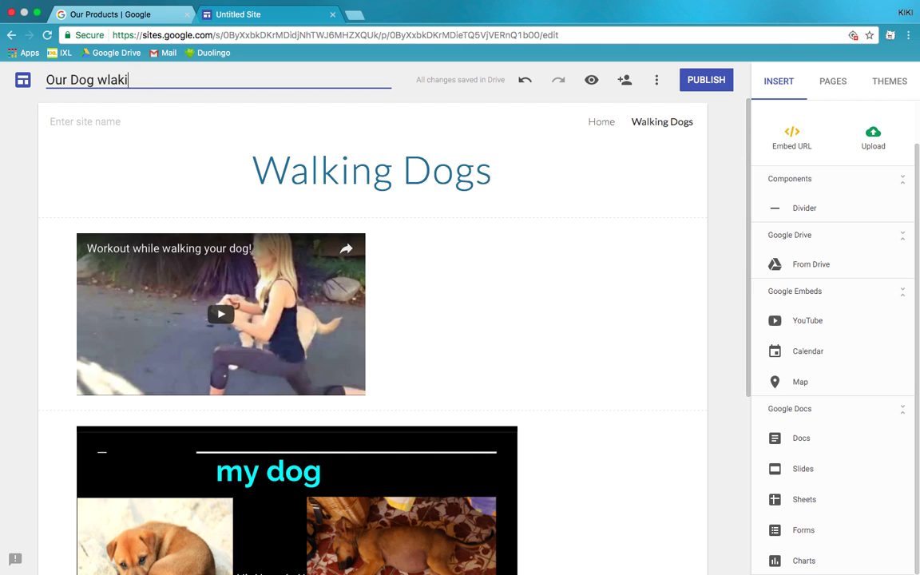
key(BackSpace)
key(BackSpace)
key(BackSpace)
key(BackSpace)
text(alking website)
click(28, 110)
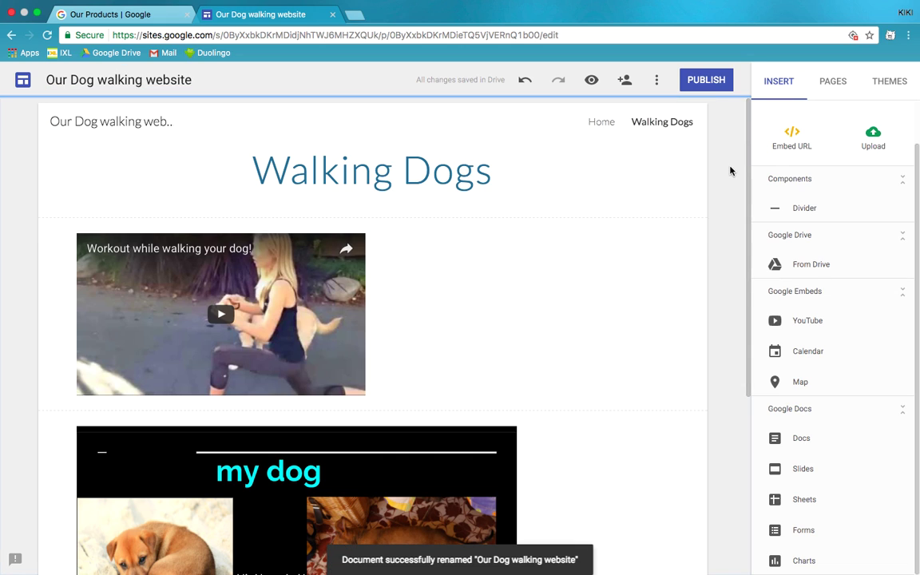
- Open the Publish your site dialog from the toolbar
click(712, 82)
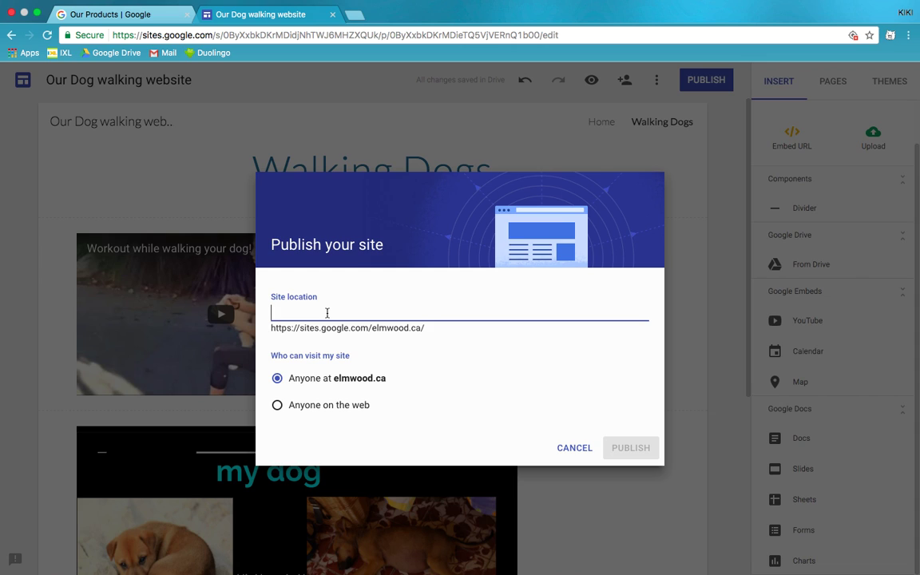
- Try and clear several site addresses, including dog-walking-fun and dogs
text(dog-wal)
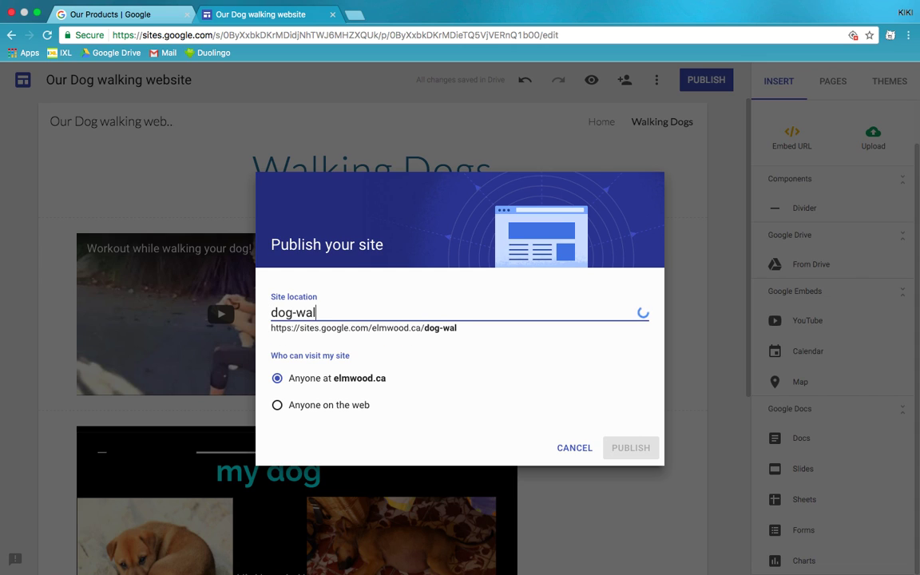
text(king-fun)
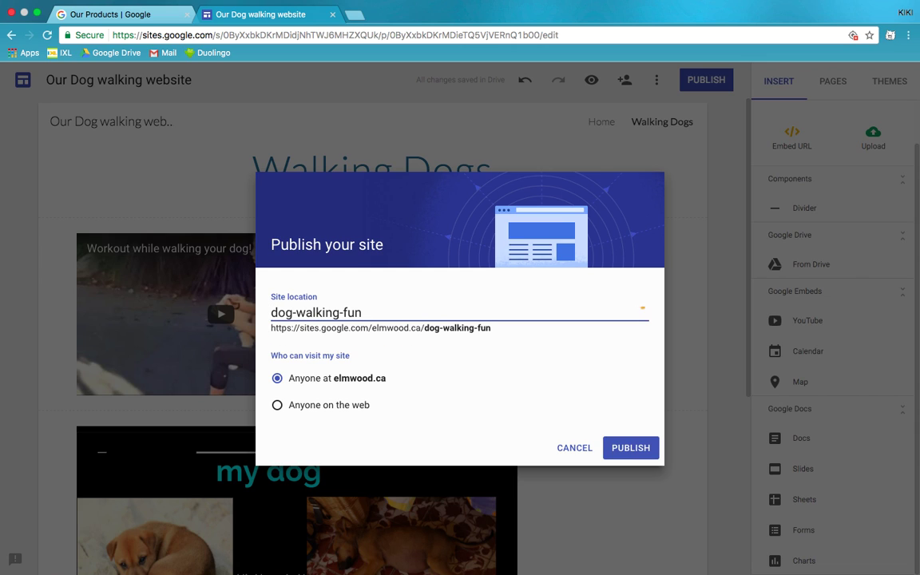
key(BackSpace)
key(BackSpace)
key(BackSpace)
key(BackSpace)
key(BackSpace)
key(BackSpace)
key(BackSpace)
key(BackSpace)
key(BackSpace)
key(BackSpace)
key(BackSpace)
key(BackSpace)
key(BackSpace)
key(BackSpace)
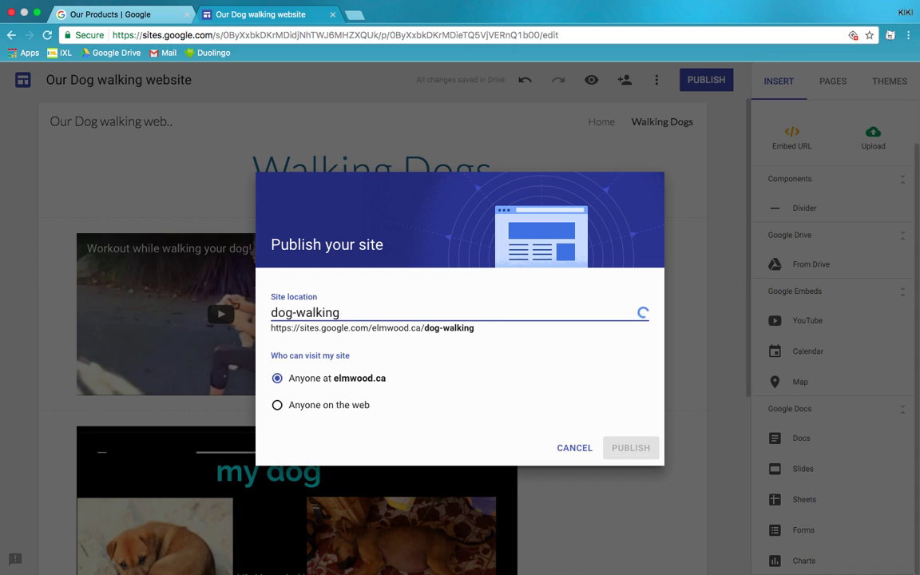
key(BackSpace)
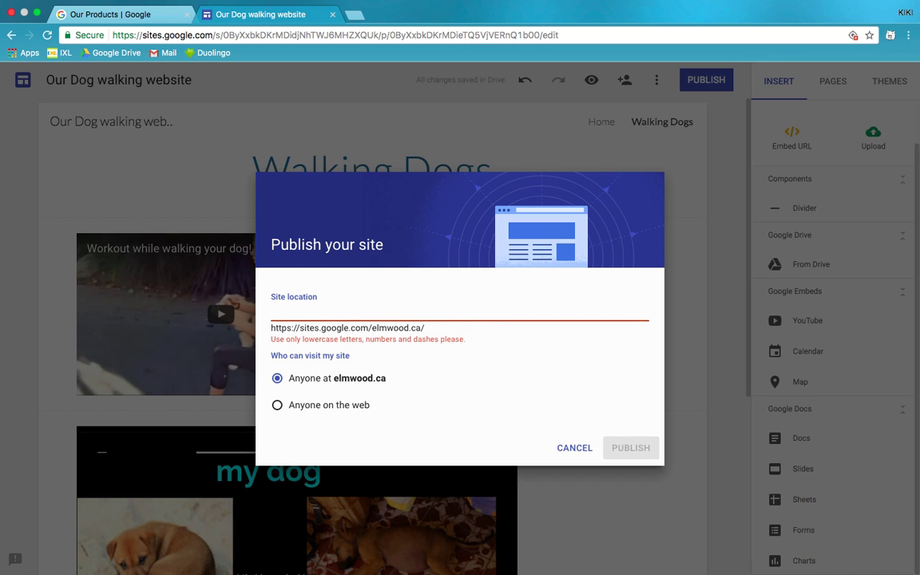
text(this-is-a)
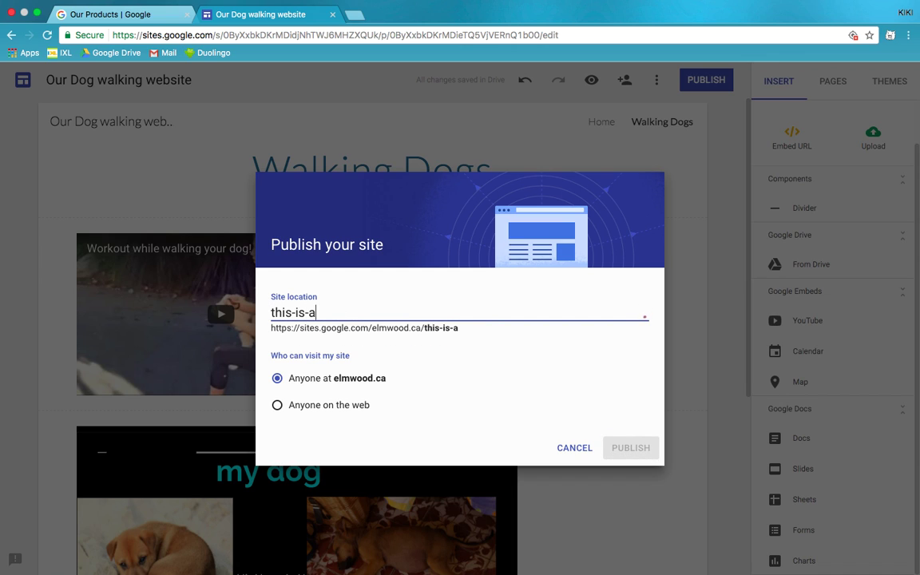
text(-test-of-a-d)
key(BackSpace)
key(BackSpace)
key(BackSpace)
key(BackSpace)
key(BackSpace)
key(BackSpace)
key(BackSpace)
key(BackSpace)
key(BackSpace)
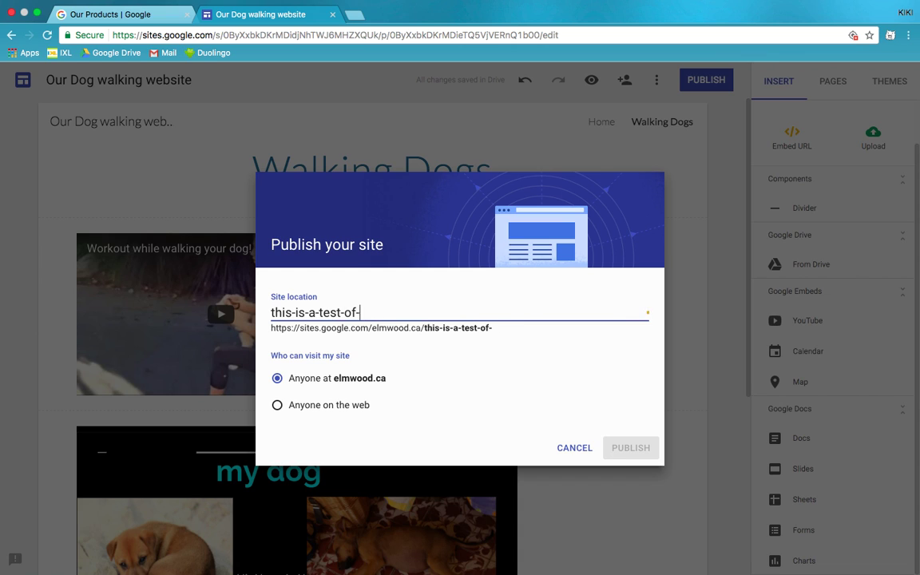
key(BackSpace)
key(BackSpace)
key(BackSpace)
key(BackSpace)
key(BackSpace)
key(BackSpace)
key(BackSpace)
key(BackSpace)
key(BackSpace)
key(BackSpace)
key(BackSpace)
key(BackSpace)
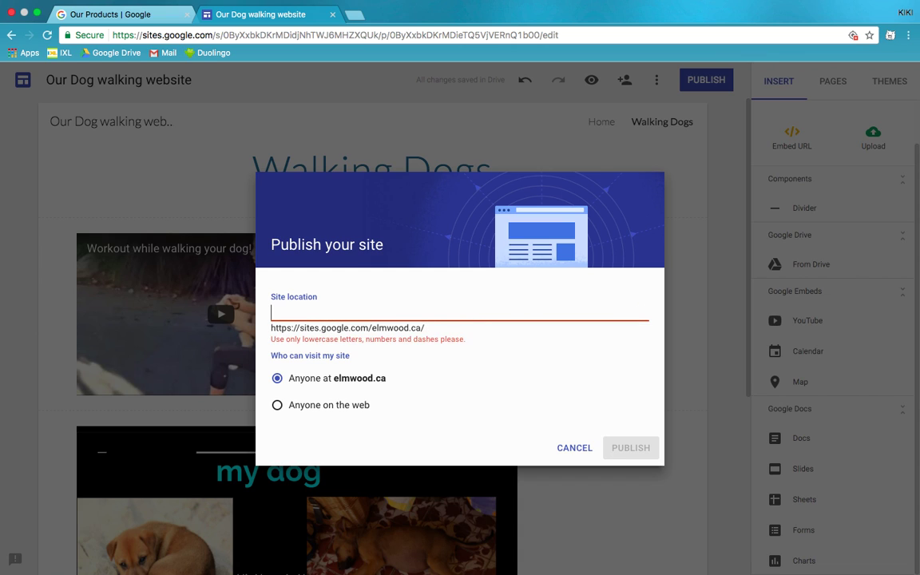
text(dog)
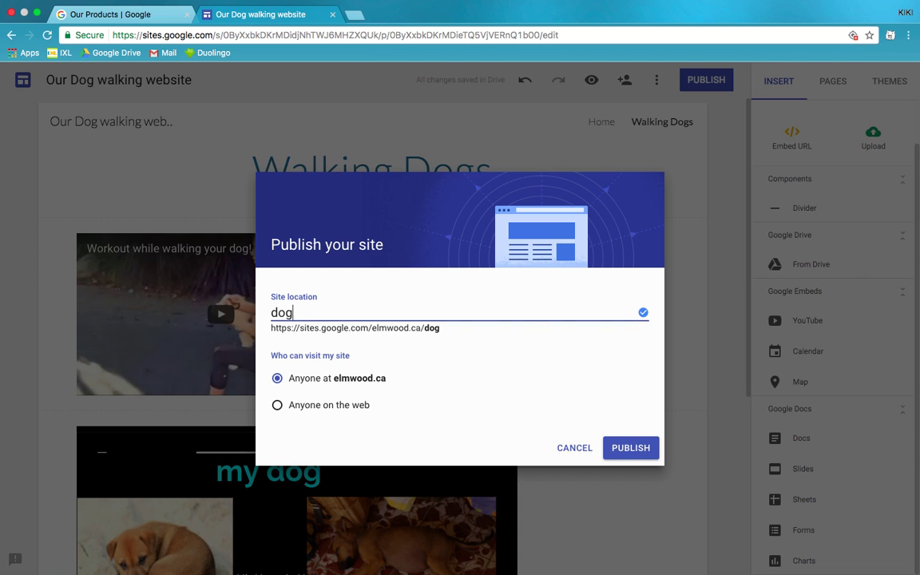
key(BackSpace)
key(BackSpace)
key(BackSpace)
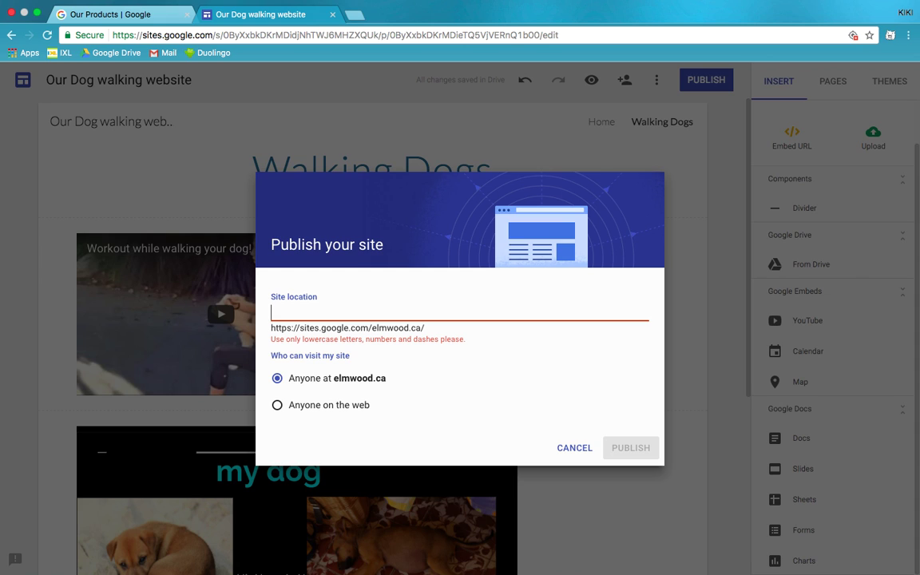
text(dogs)
key(BackSpace)
key(BackSpace)
key(BackSpace)
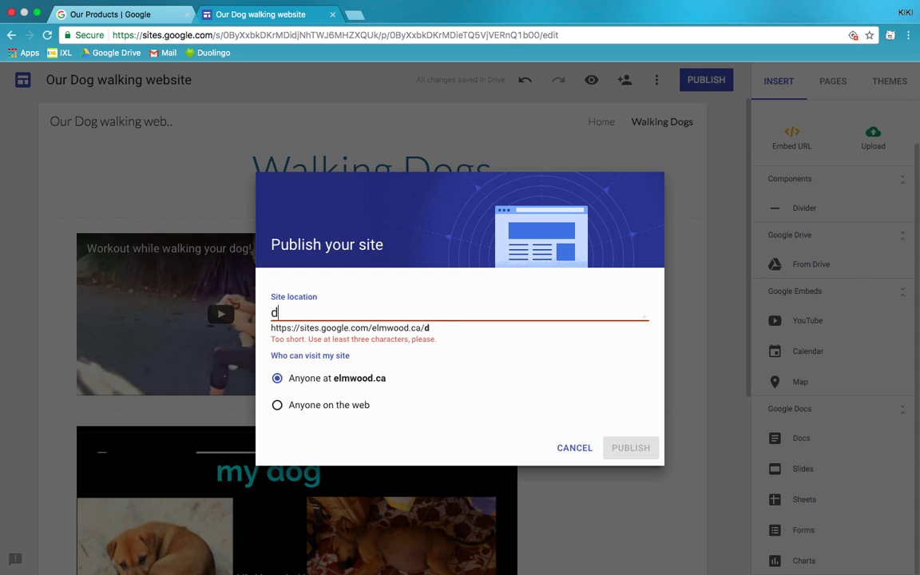
key(BackSpace)
- Publish the site at all-about-dogs, visible to anyone at elmwood.ca
text(all-a)
key(BackSpace)
text(about-dogs)
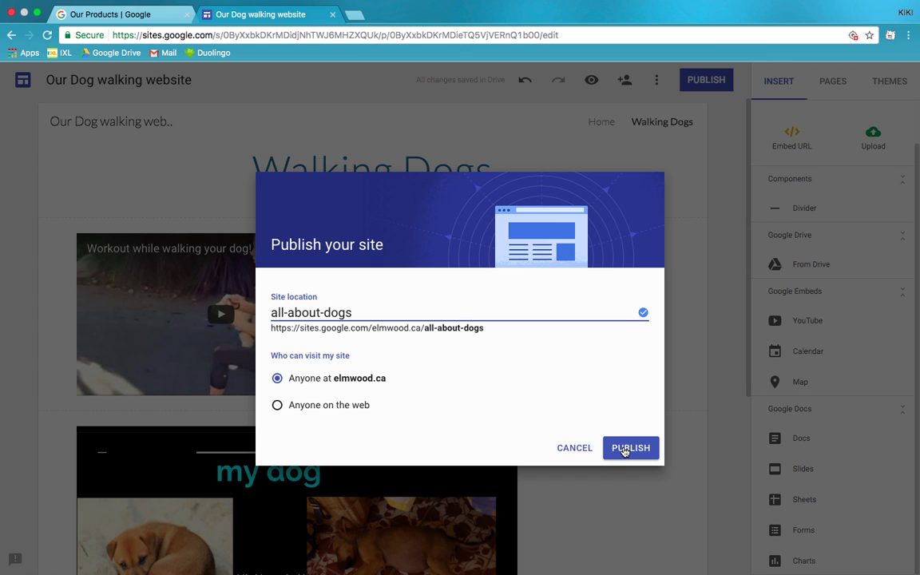
click(625, 449)
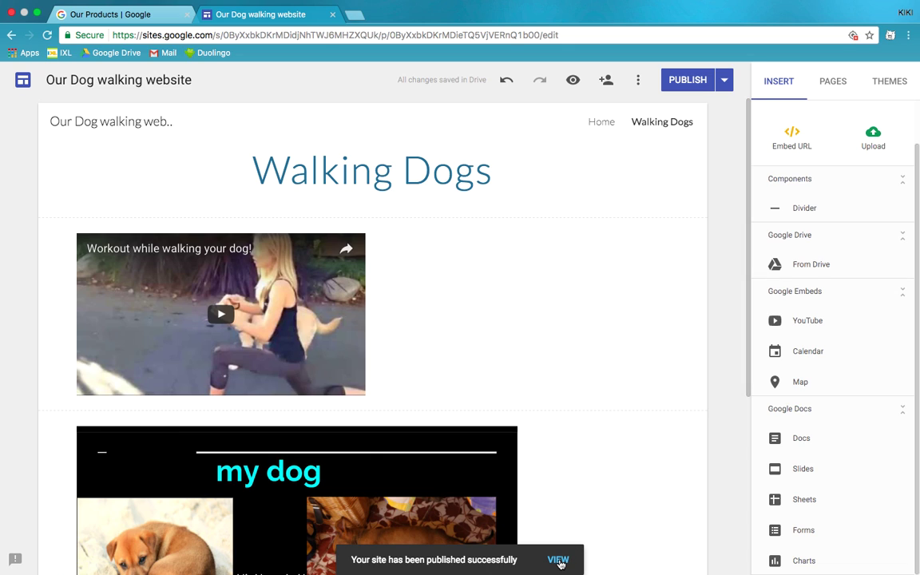
- Open the live all-about-dogs site in a new tab and browse its Dogs! Home page
click(559, 562)
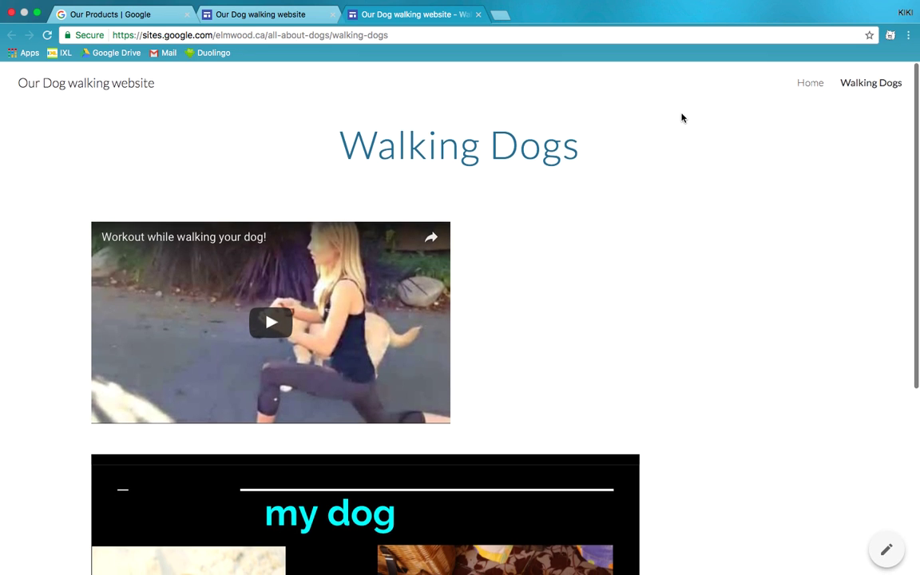
click(815, 88)
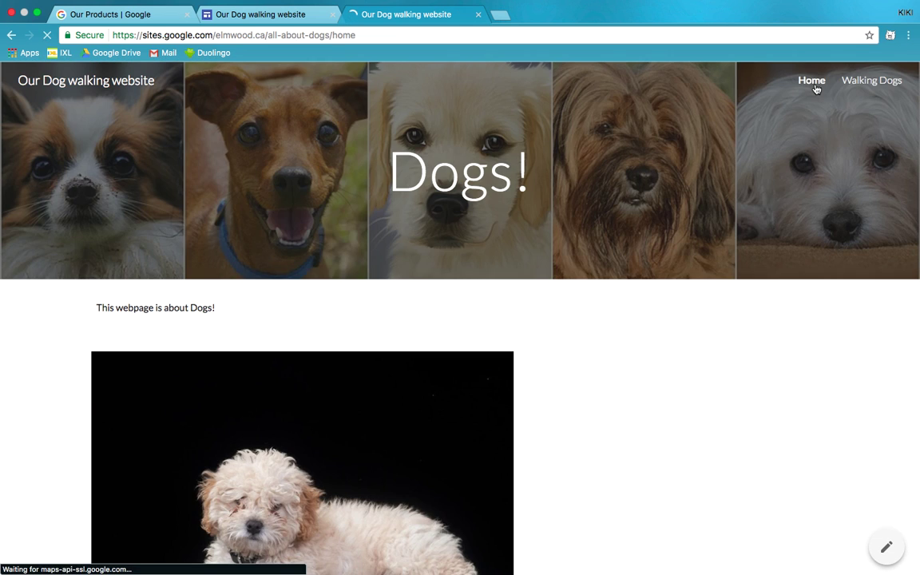
scroll(766, 335, down, 5)
scroll(765, 335, up, 2)
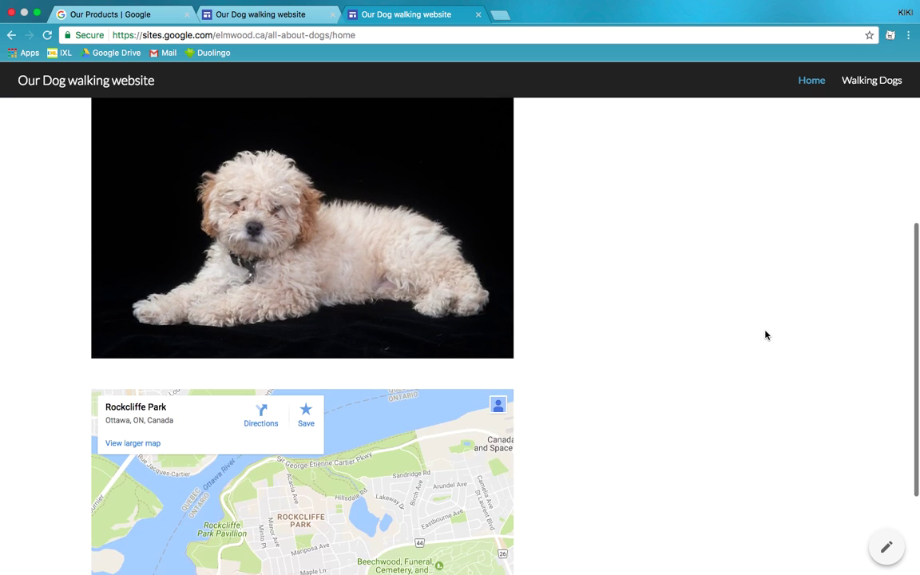
scroll(805, 208, up, 4)
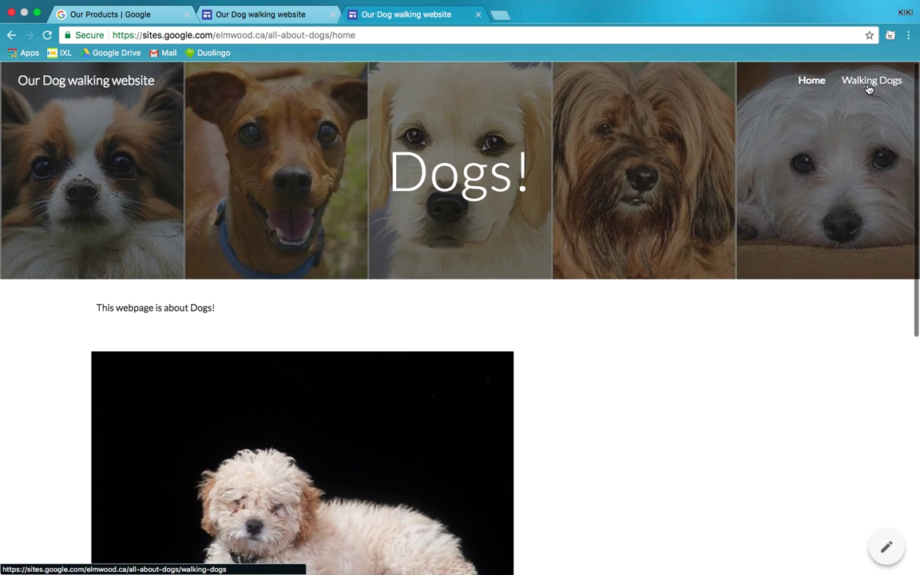
- On the live Walking Dogs page, play the my dog slideshow full screen, then exit
click(861, 84)
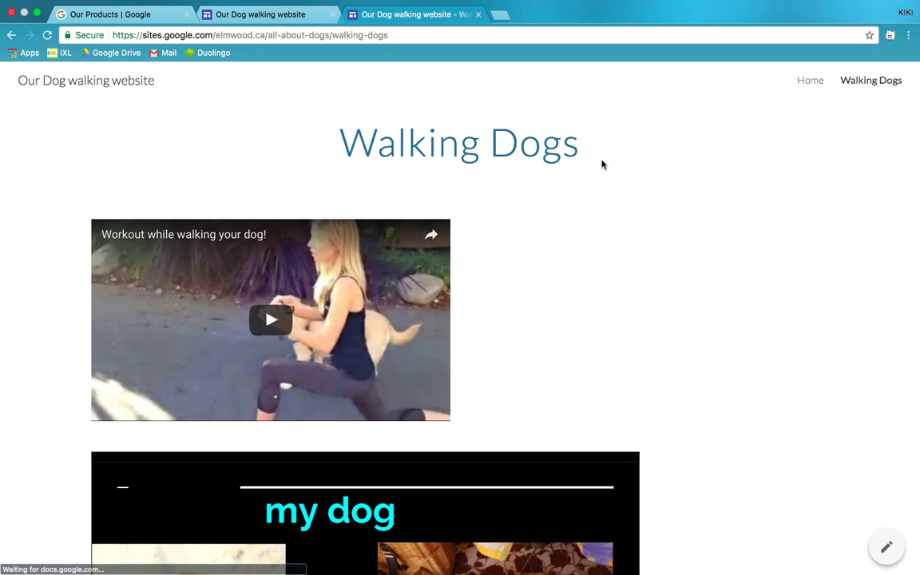
scroll(302, 305, down, 1)
scroll(303, 304, down, 5)
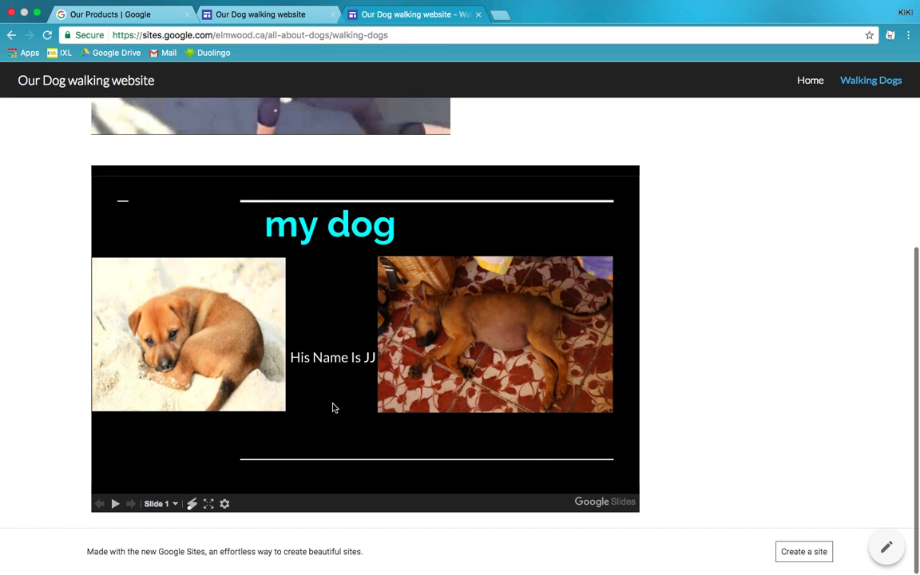
click(116, 504)
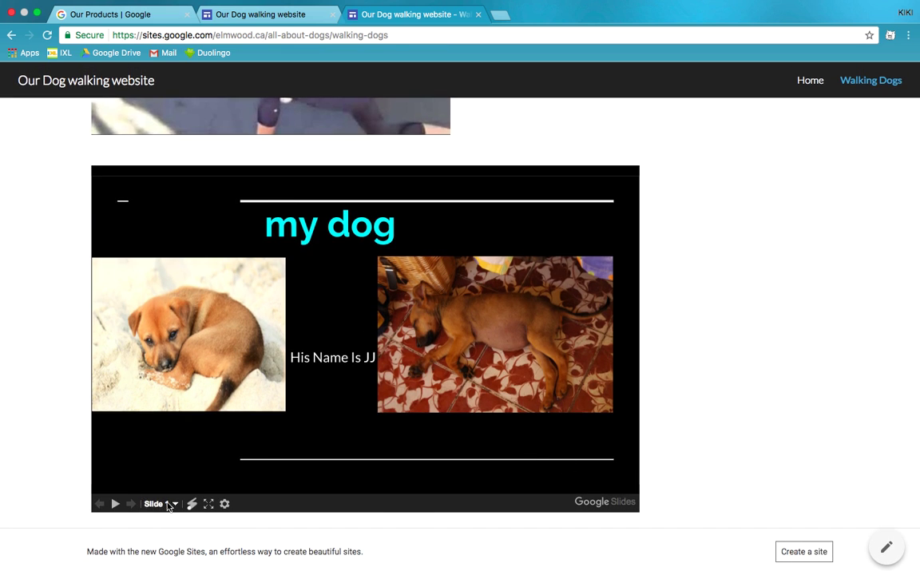
click(209, 503)
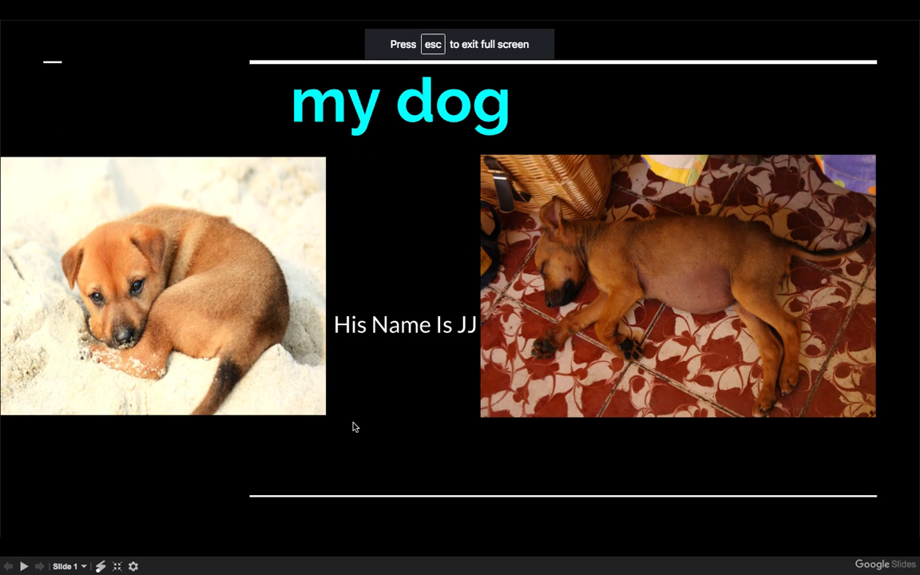
key(Escape)
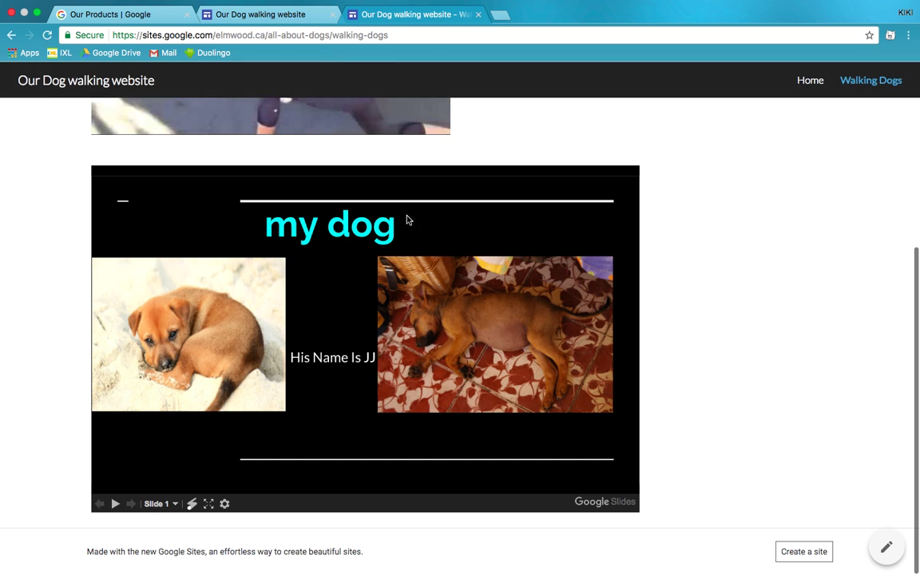
scroll(425, 268, up, 4)
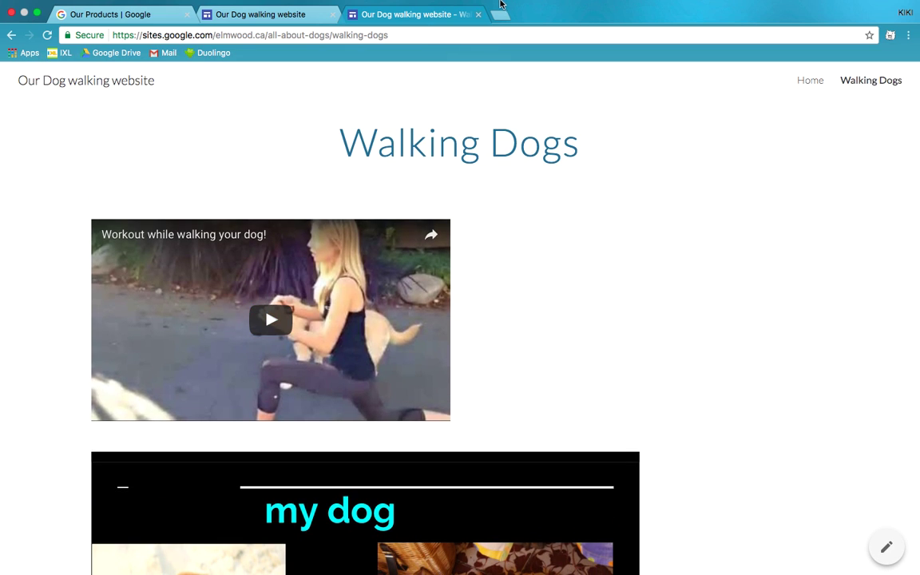
mouse_move(501, 4)
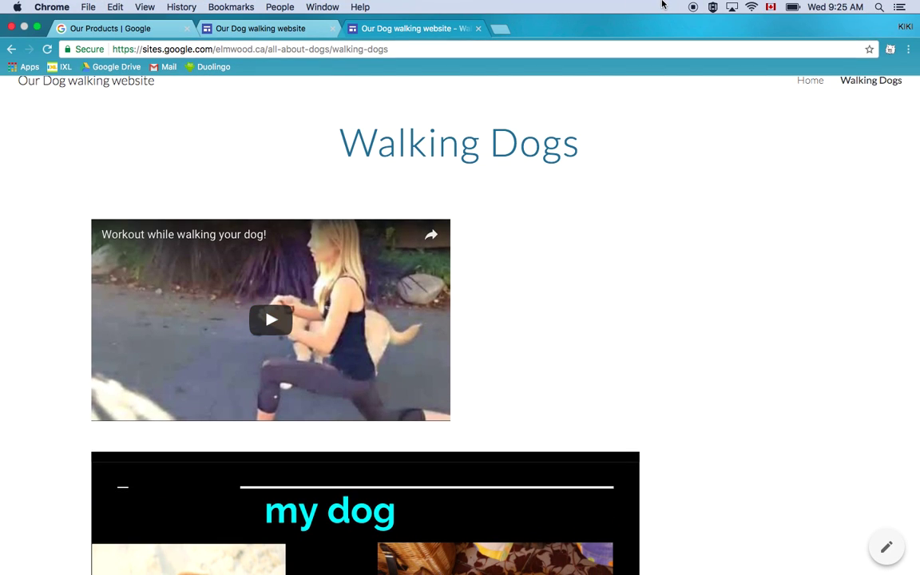